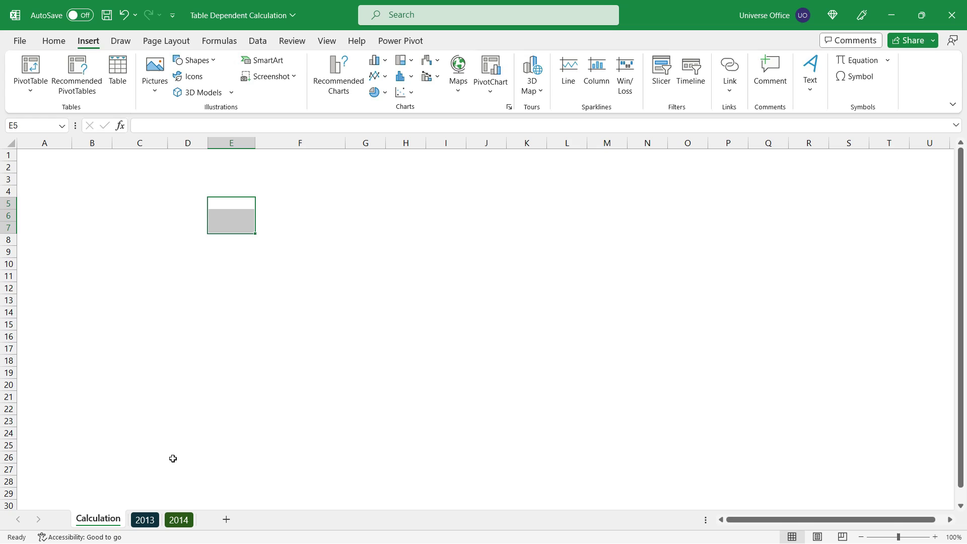
# Look over the 2013 and 2014 sales tables, then select E5:I11 on the Calculation sheet.
pyautogui.click(145, 521)
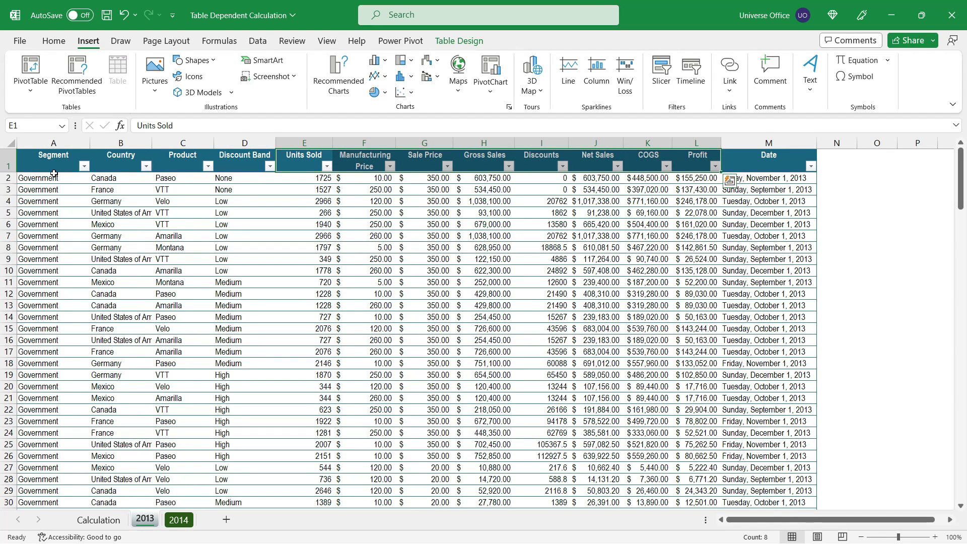
pyautogui.moveTo(56, 166); pyautogui.dragTo(753, 153)
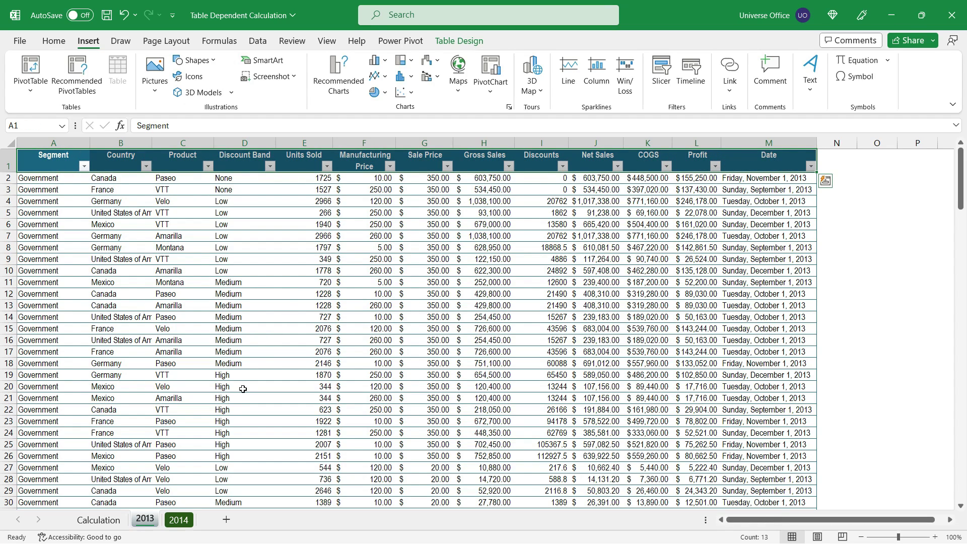
pyautogui.click(178, 521)
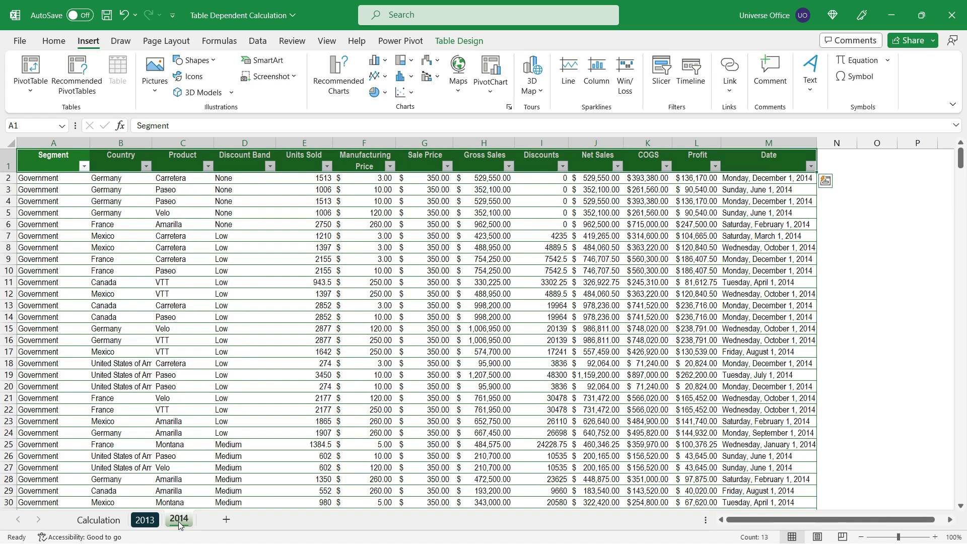
pyautogui.moveTo(51, 168); pyautogui.dragTo(706, 324)
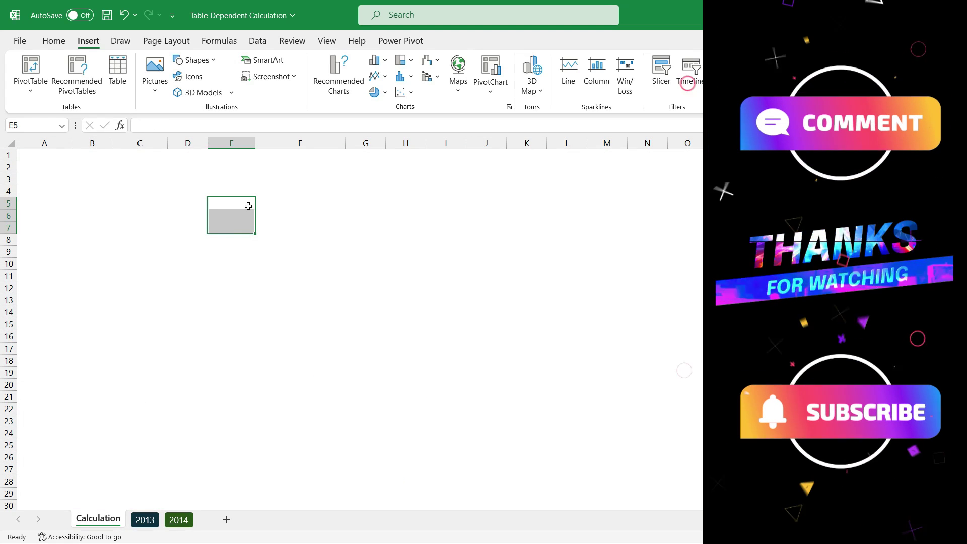
pyautogui.click(237, 203)
pyautogui.moveTo(234, 218); pyautogui.dragTo(451, 272)
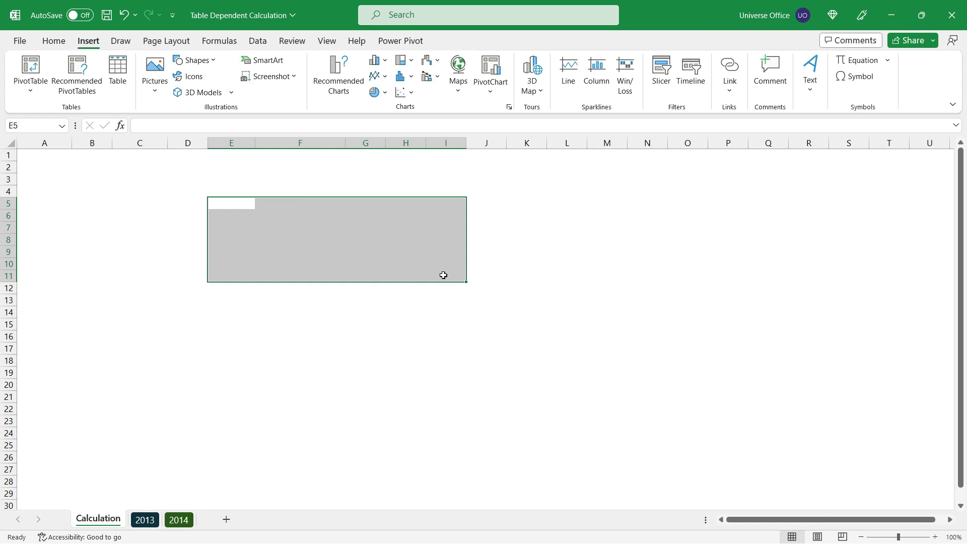
# Confirm under Table Design that the 2013 table is named table3, then return to Calculation.
pyautogui.click(145, 521)
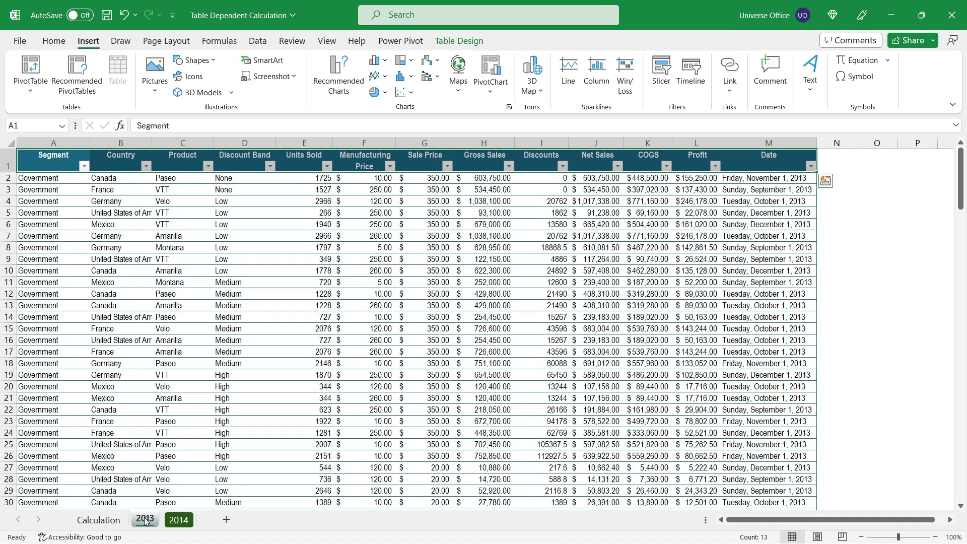
pyautogui.click(287, 253)
pyautogui.click(456, 44)
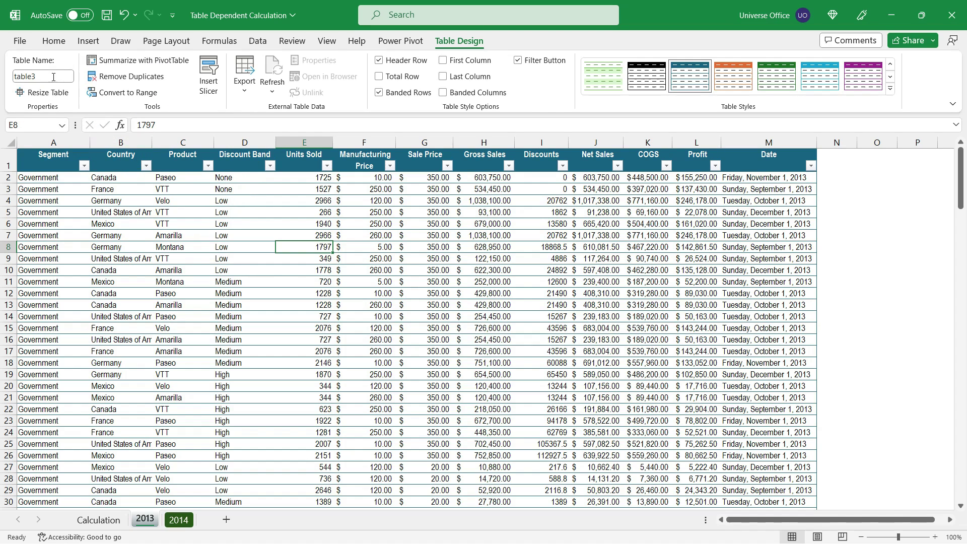
pyautogui.click(113, 523)
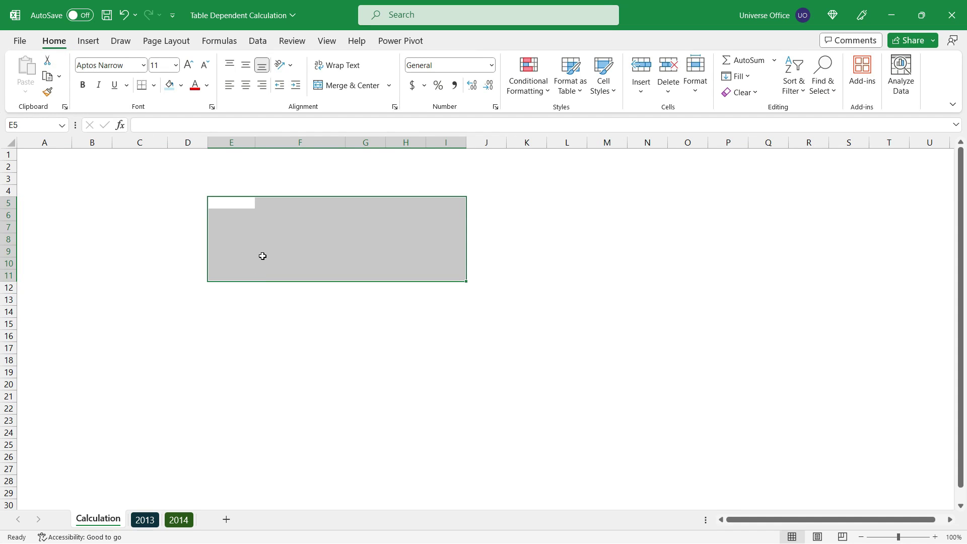
pyautogui.click(219, 41)
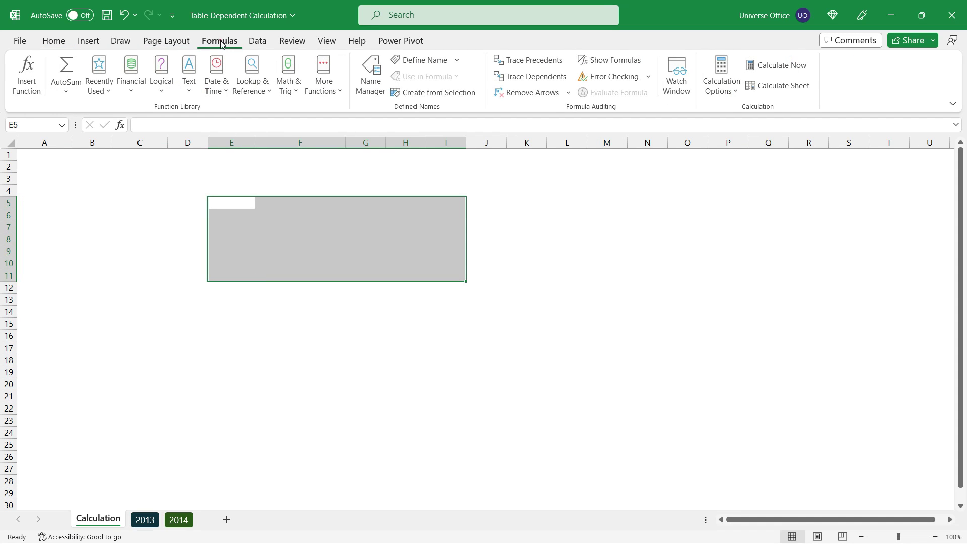
# In Name Manager, rename table3 to _2013.
pyautogui.click(369, 85)
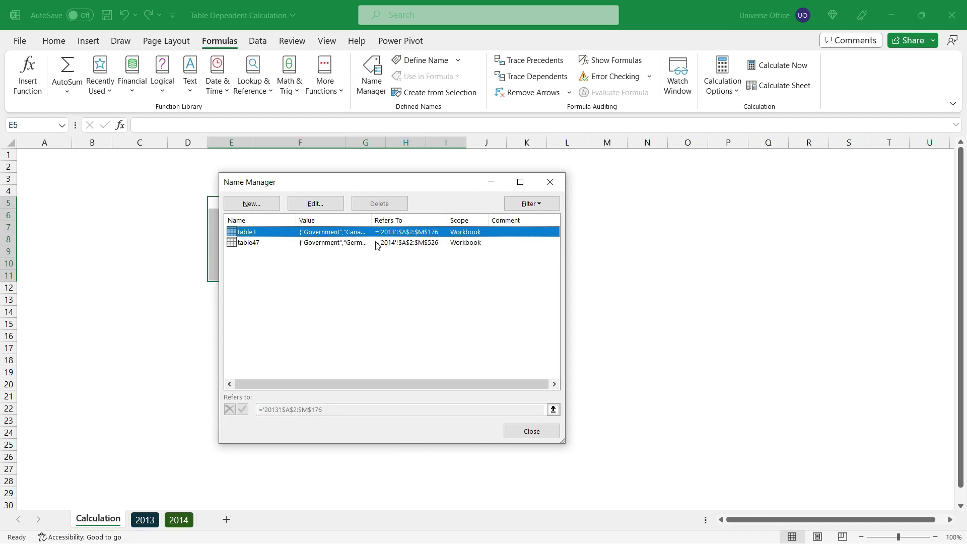
pyautogui.click(317, 204)
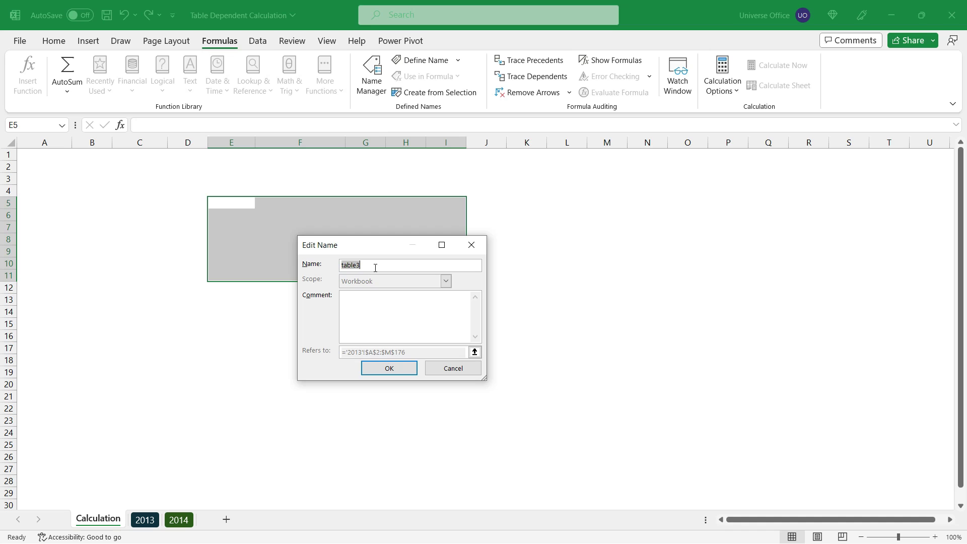
pyautogui.write('_201')
pyautogui.write('3')
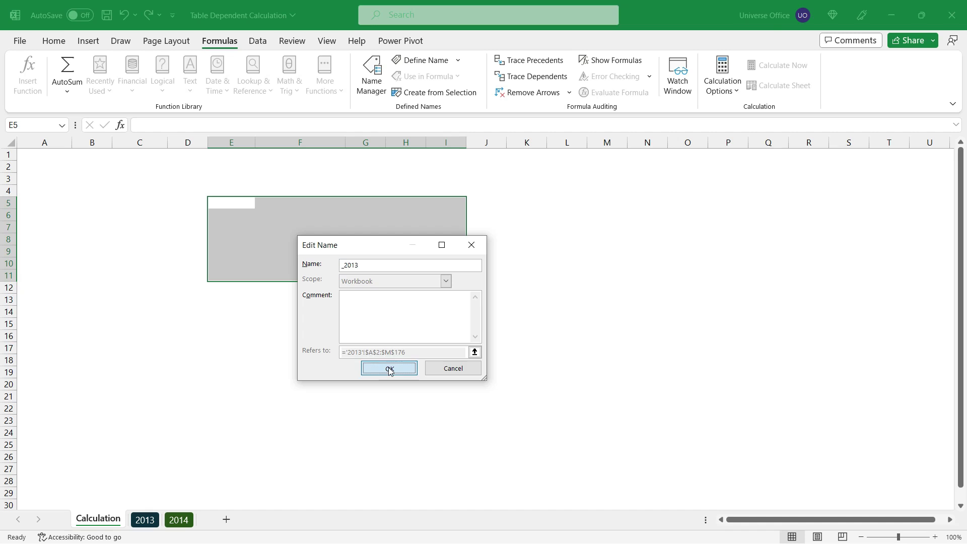
pyautogui.click(457, 409)
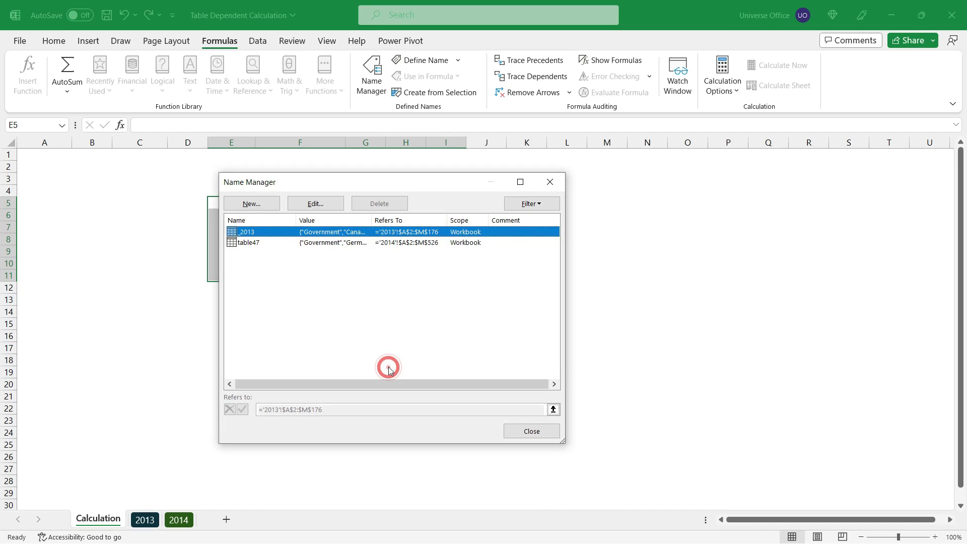
# Rename table47 to _2014 and close Name Manager.
pyautogui.click(264, 244)
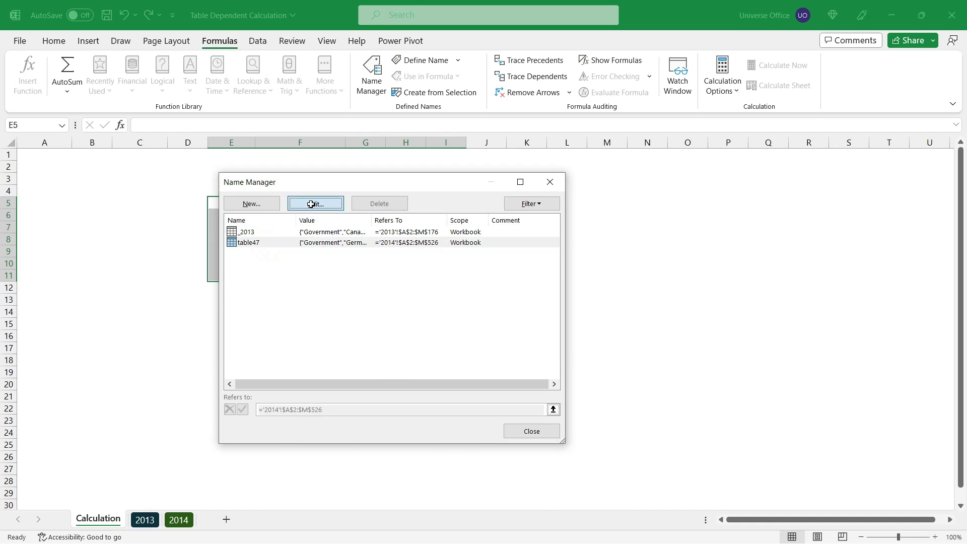
pyautogui.click(310, 203)
pyautogui.write('_2014')
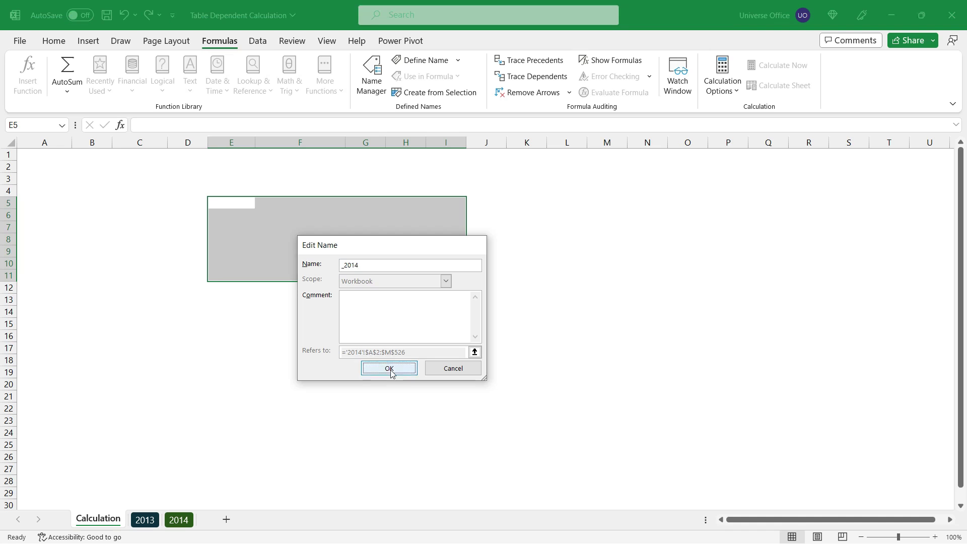
pyautogui.click(391, 370)
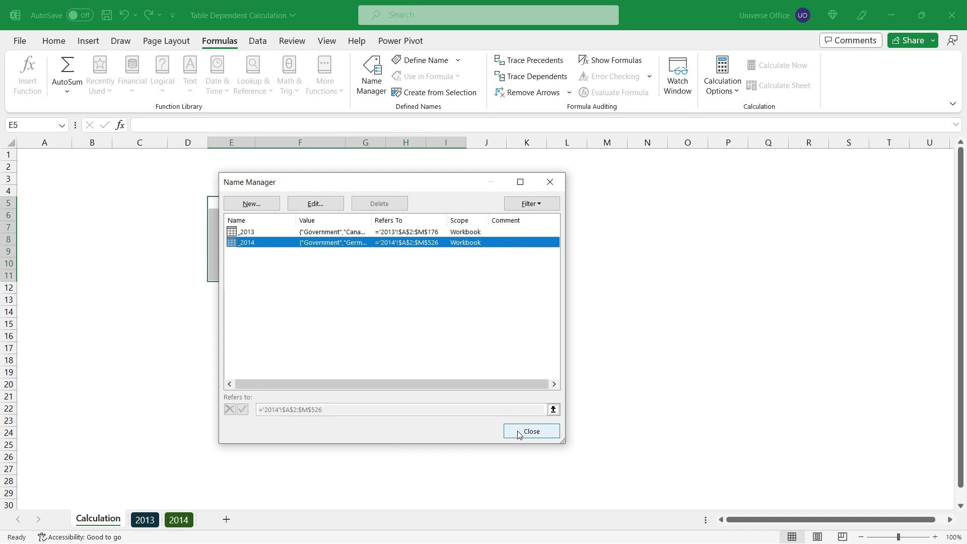
pyautogui.click(519, 432)
pyautogui.click(257, 189)
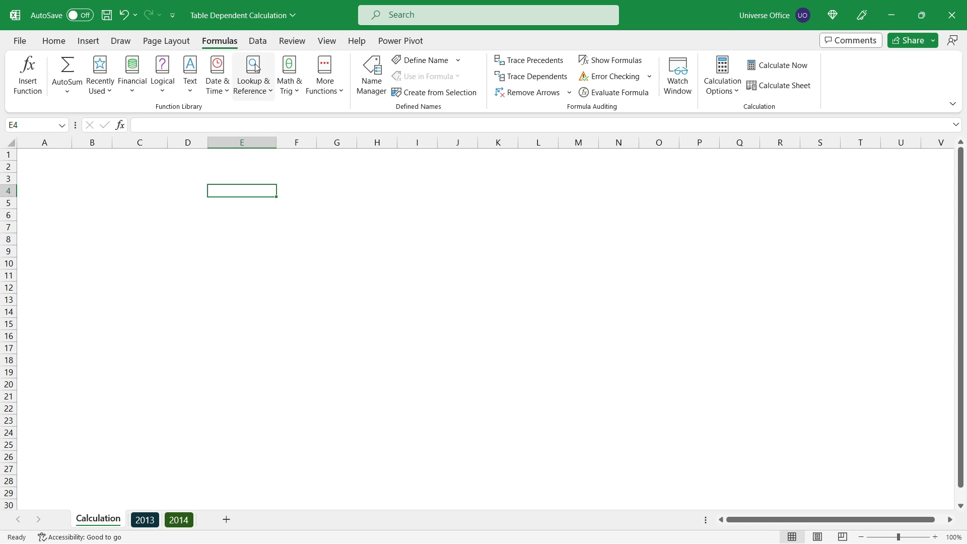
# Look at the Discounts and Net Sales columns of the 2013 table.
pyautogui.click(263, 44)
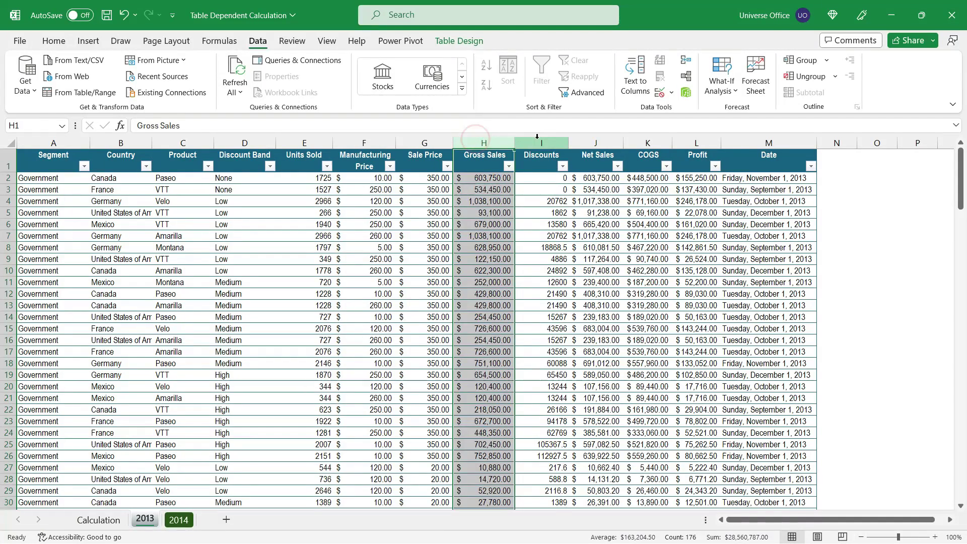
pyautogui.click(542, 144)
pyautogui.click(598, 143)
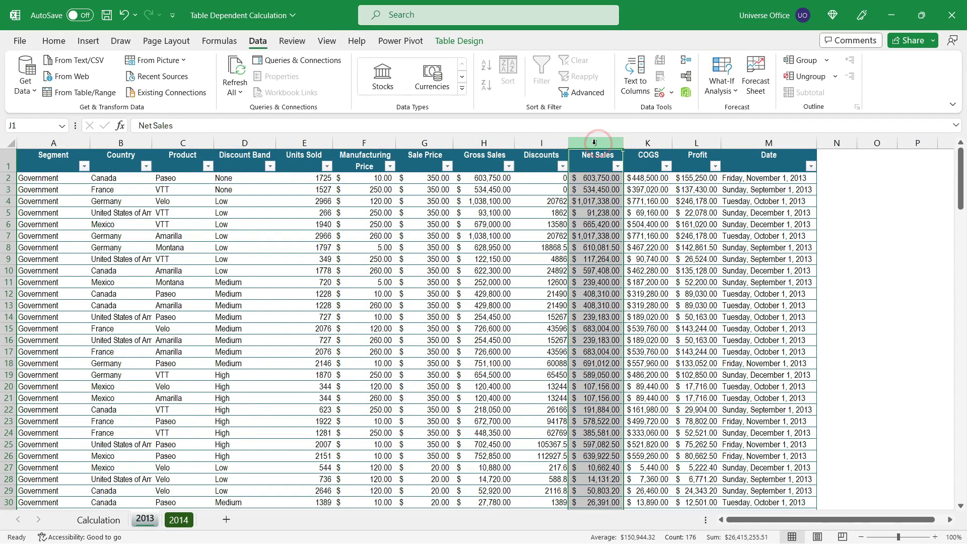
# Enter the label 'Year' in E4 on Calculation and widen column F.
pyautogui.click(98, 516)
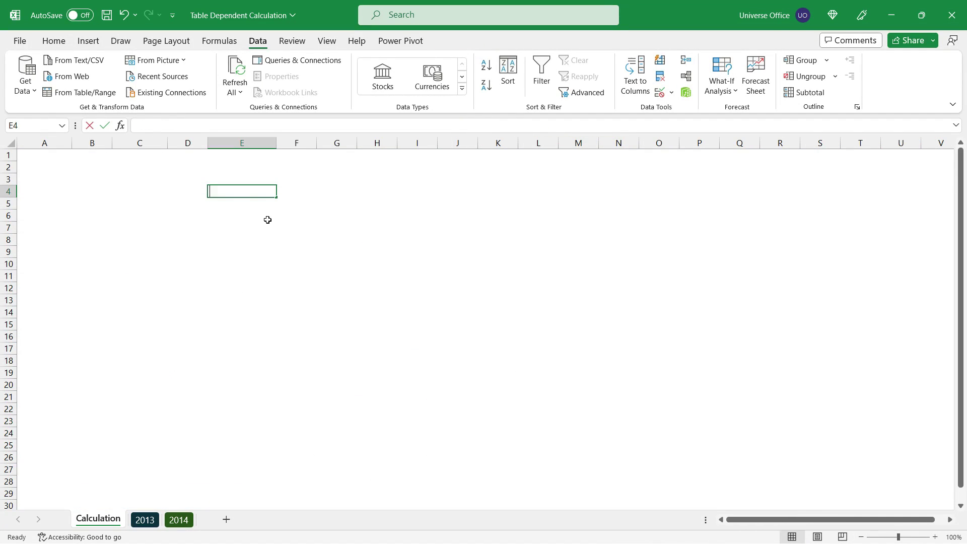
pyautogui.write('Year')
pyautogui.press('Tab')
pyautogui.moveTo(317, 144); pyautogui.dragTo(346, 149)
pyautogui.click(53, 40)
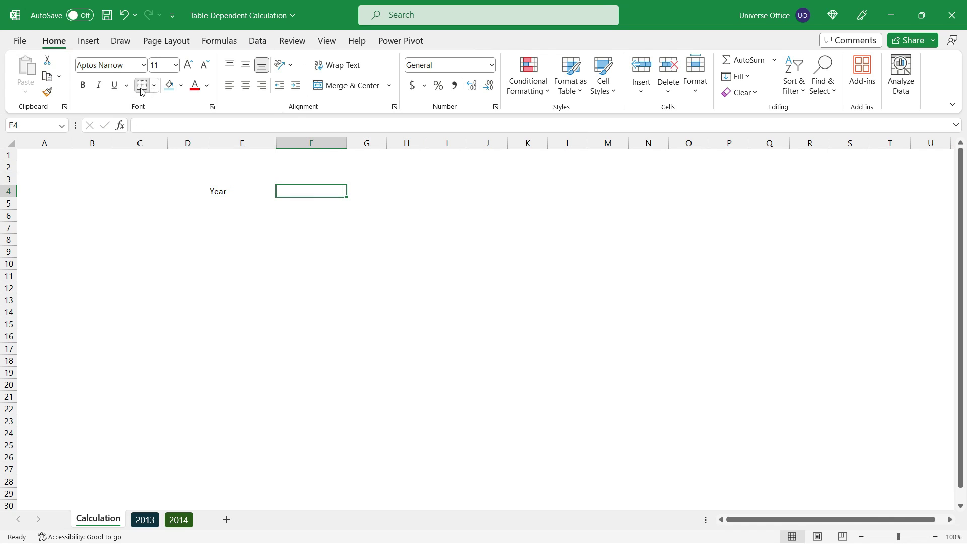
# Add list validation to F4 with source _2013,_2014 and check its dropdown.
pyautogui.click(258, 40)
pyautogui.click(660, 91)
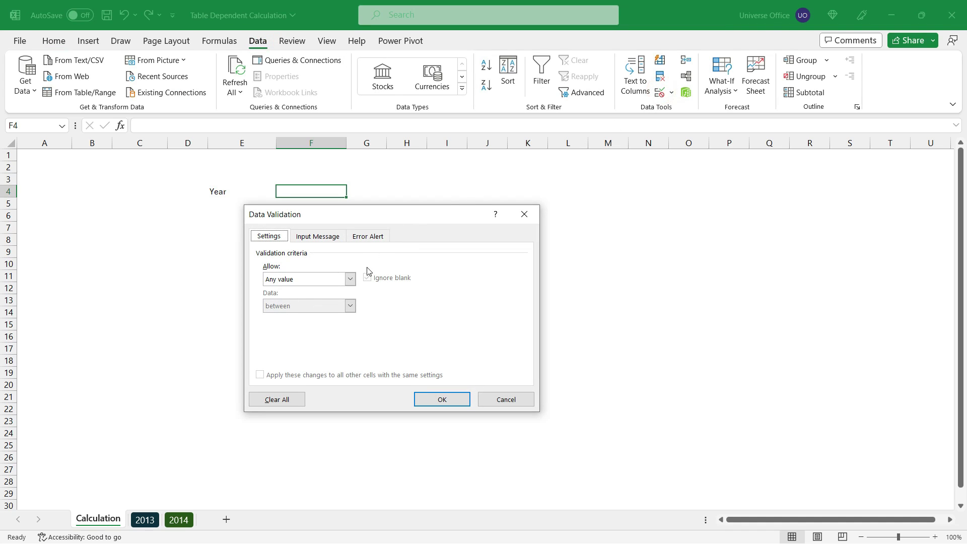
pyautogui.click(350, 278)
pyautogui.click(309, 316)
pyautogui.click(303, 334)
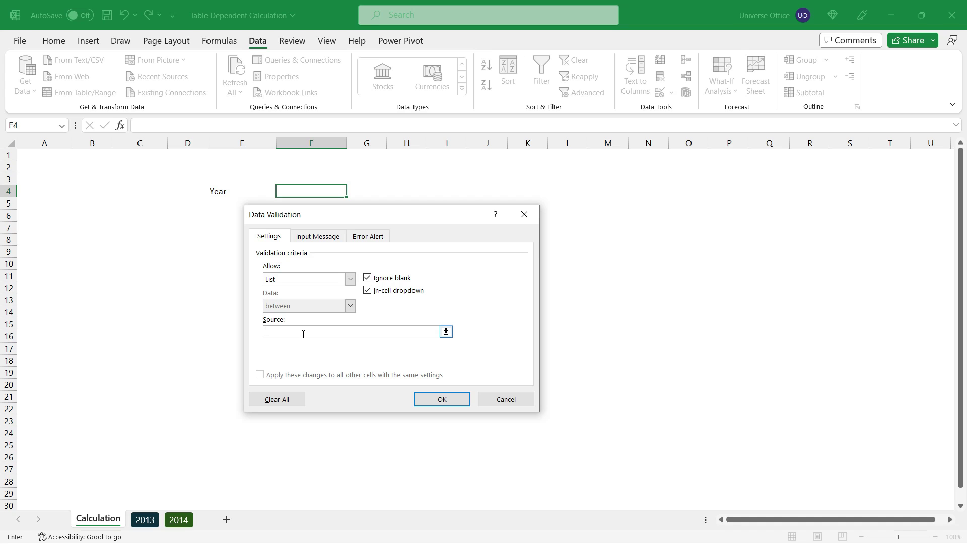
pyautogui.write('_20')
pyautogui.write('13')
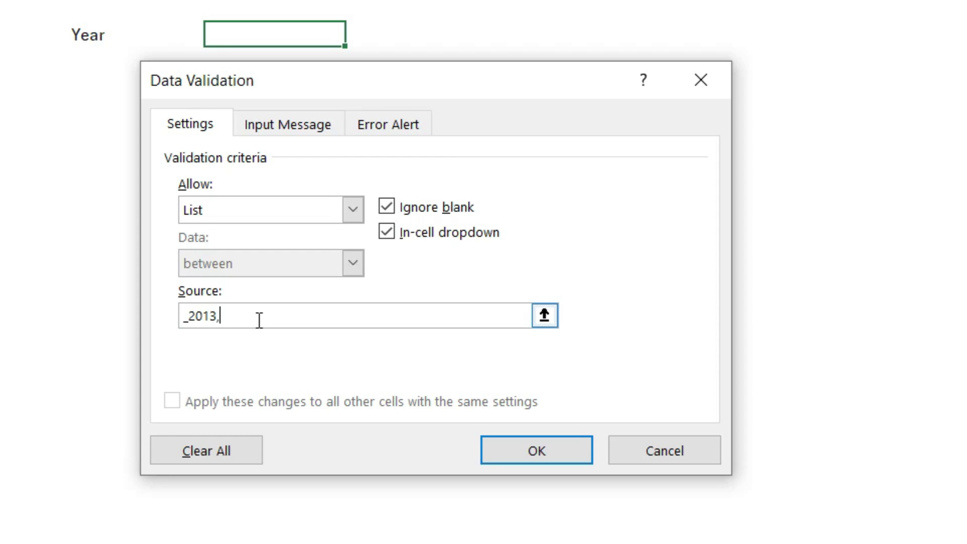
pyautogui.write(',_2014')
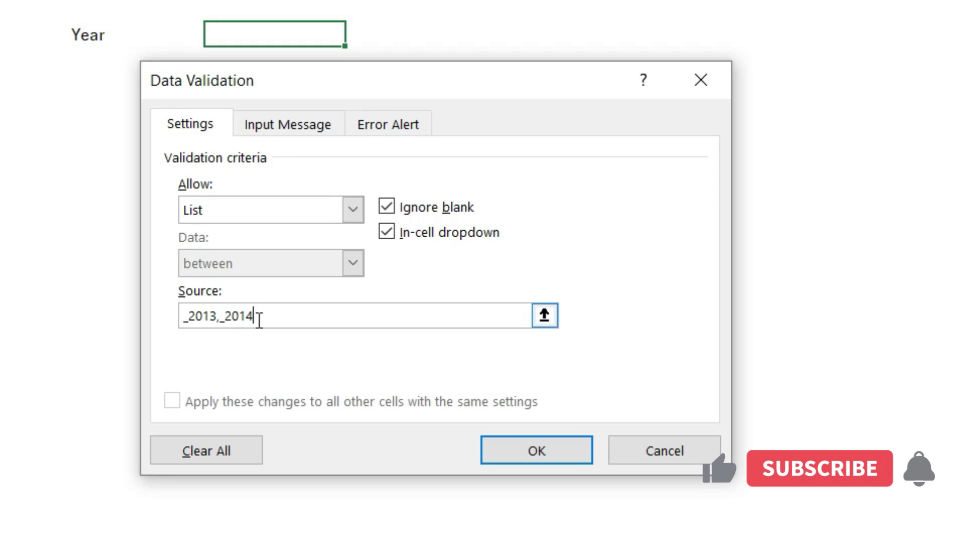
pyautogui.click(549, 453)
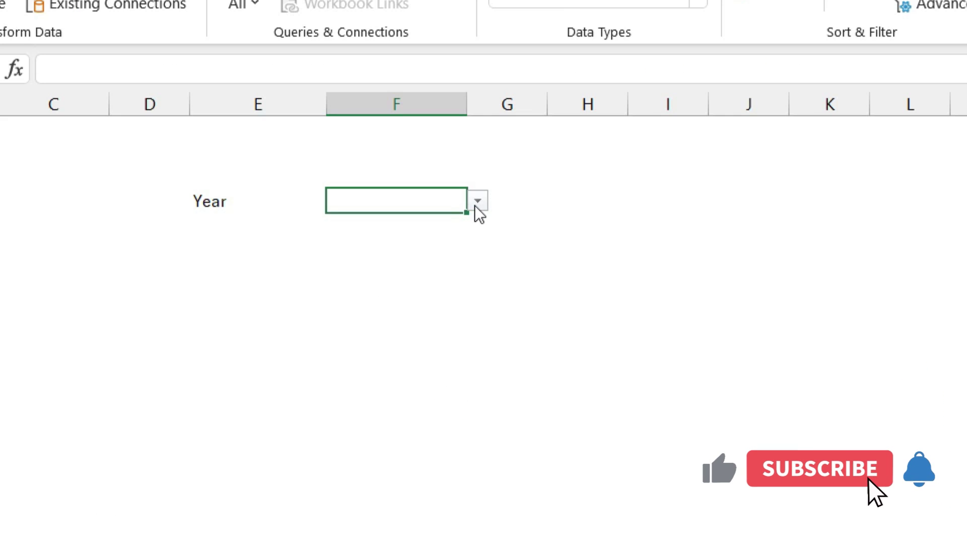
pyautogui.click(353, 36)
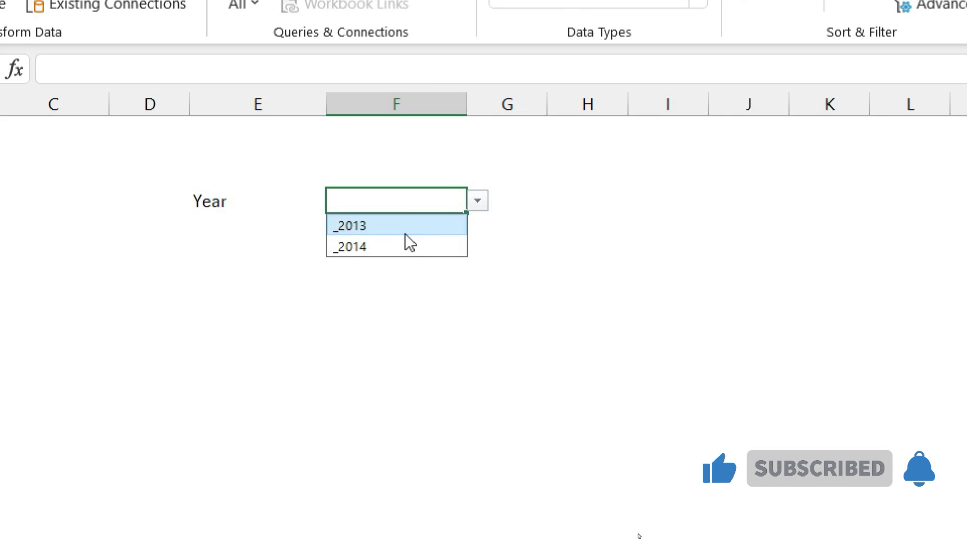
pyautogui.click(258, 249)
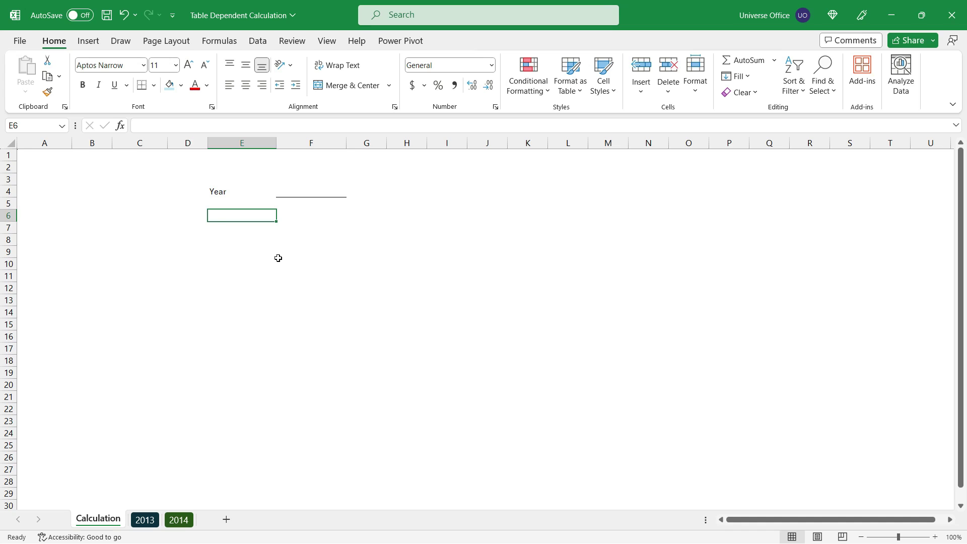
# Head E6 'Country' and start E7's formula as =VSTACK(_2013[Country].
pyautogui.write('Country')
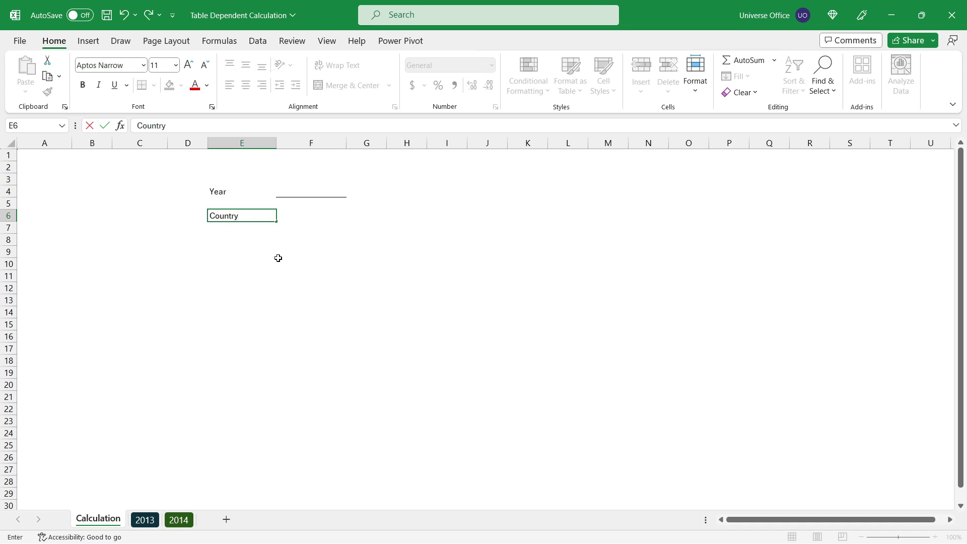
pyautogui.press('Return')
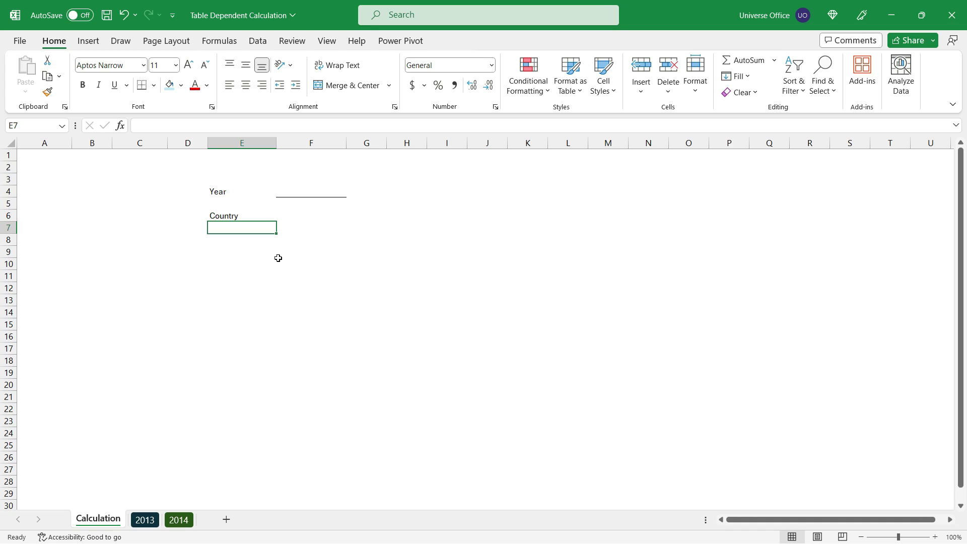
pyautogui.write('=')
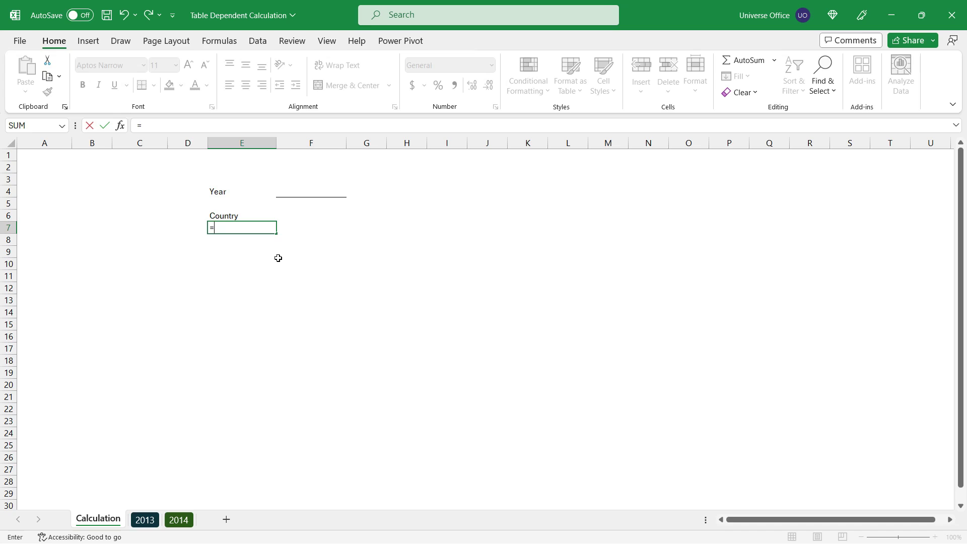
pyautogui.write('VSTACK(')
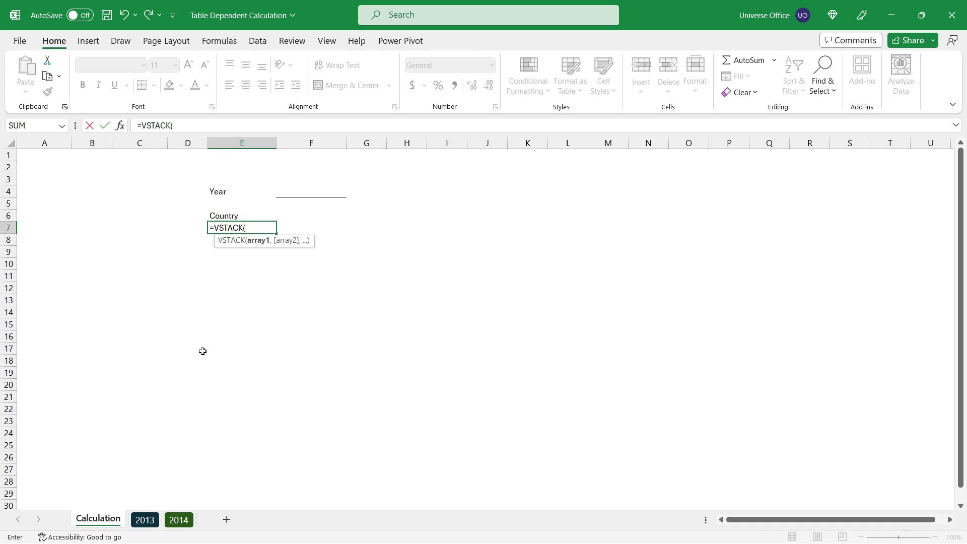
pyautogui.write('_')
pyautogui.doubleClick(267, 250)
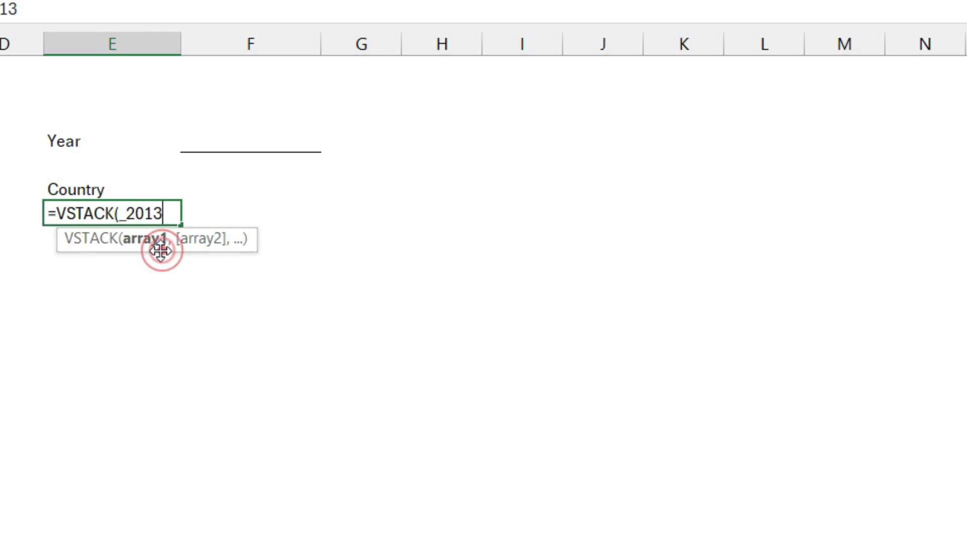
pyautogui.write('[')
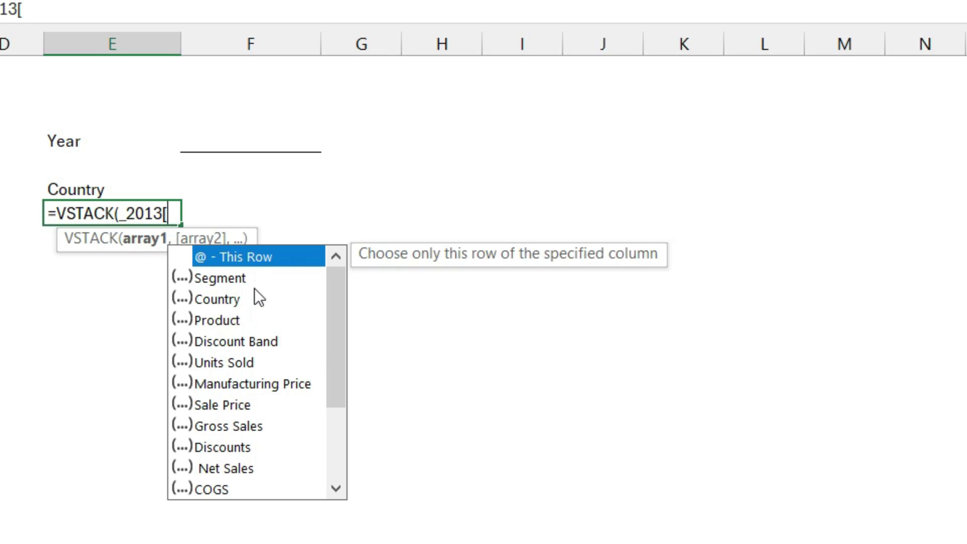
pyautogui.doubleClick(210, 302)
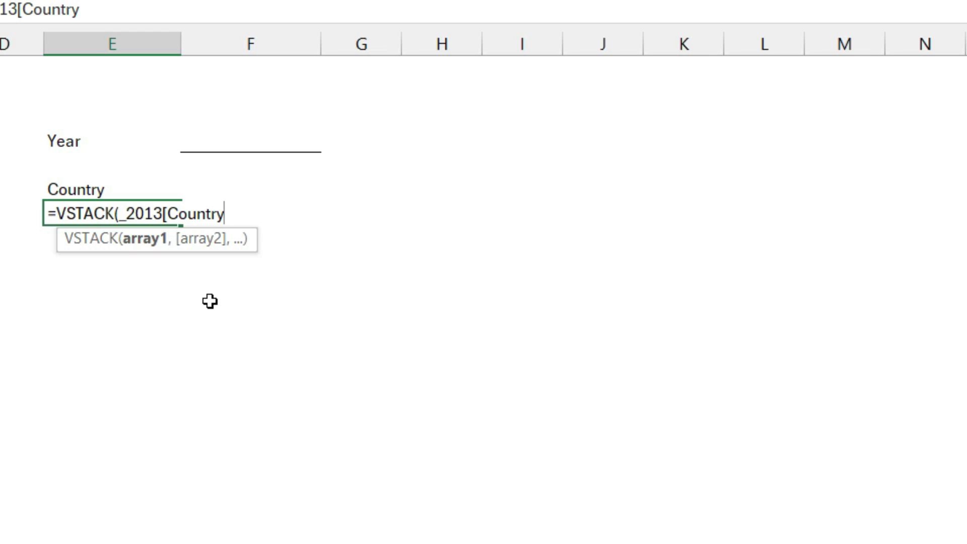
# Complete =VSTACK(_2013[Country],_2014[Country]) in E7 so the countries spill down.
pyautogui.write('],')
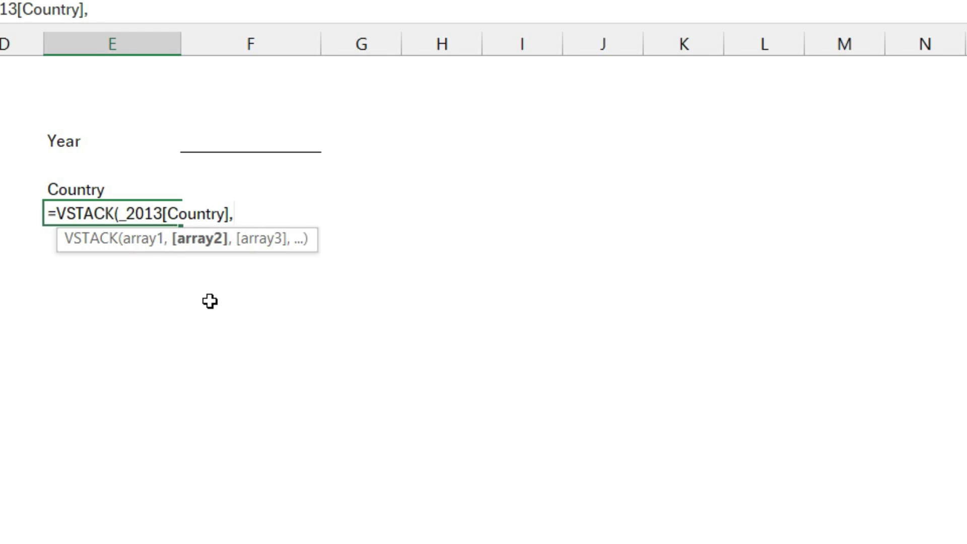
pyautogui.write('_')
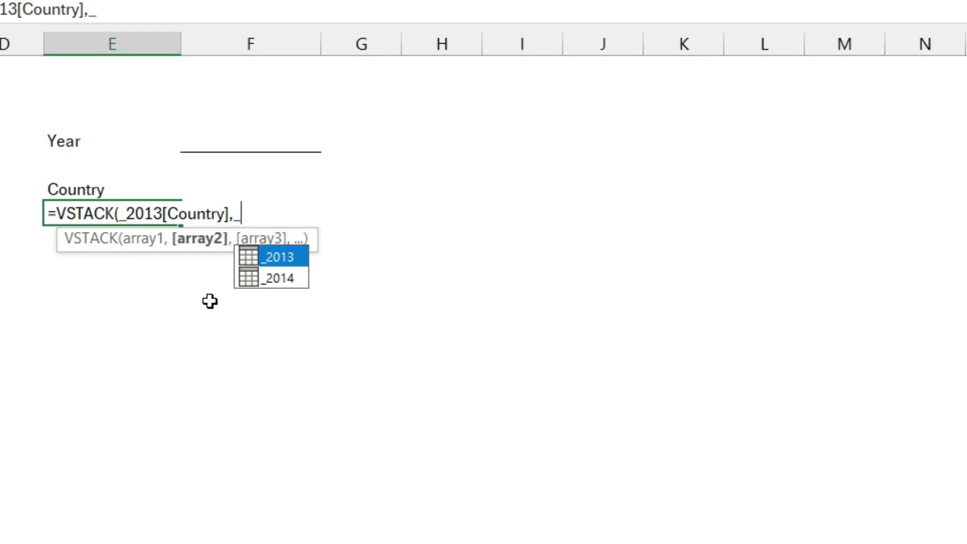
pyautogui.doubleClick(264, 286)
pyautogui.write('[')
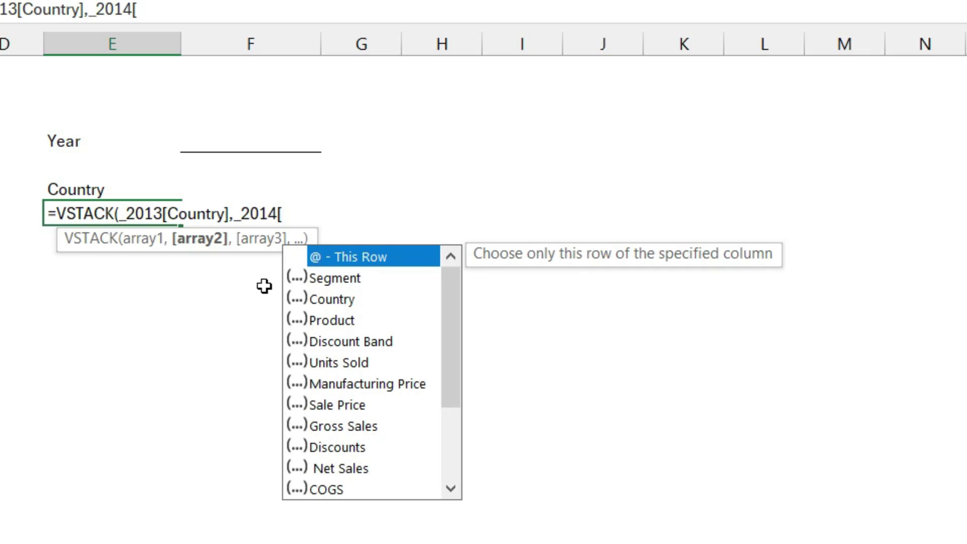
pyautogui.doubleClick(339, 296)
pyautogui.write(']')
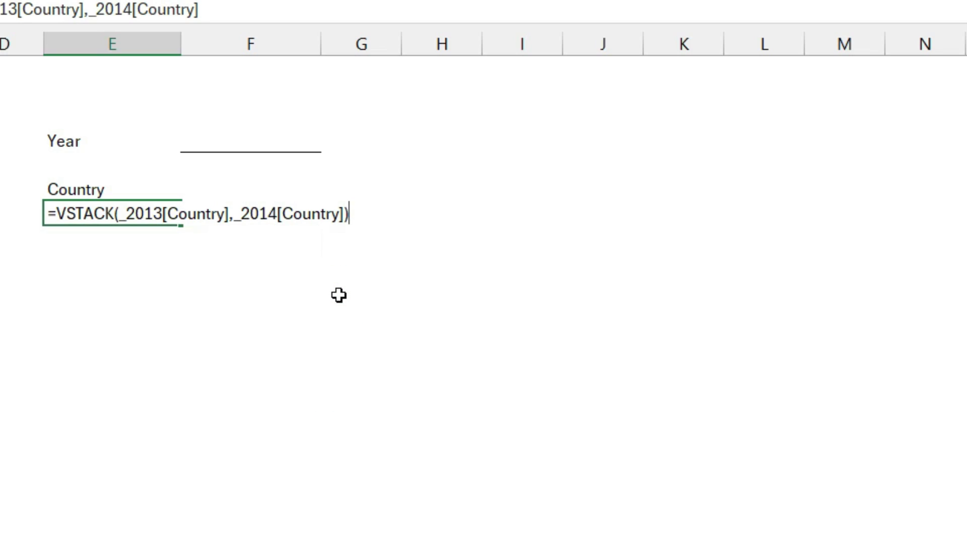
pyautogui.write(')')
pyautogui.press('Return')
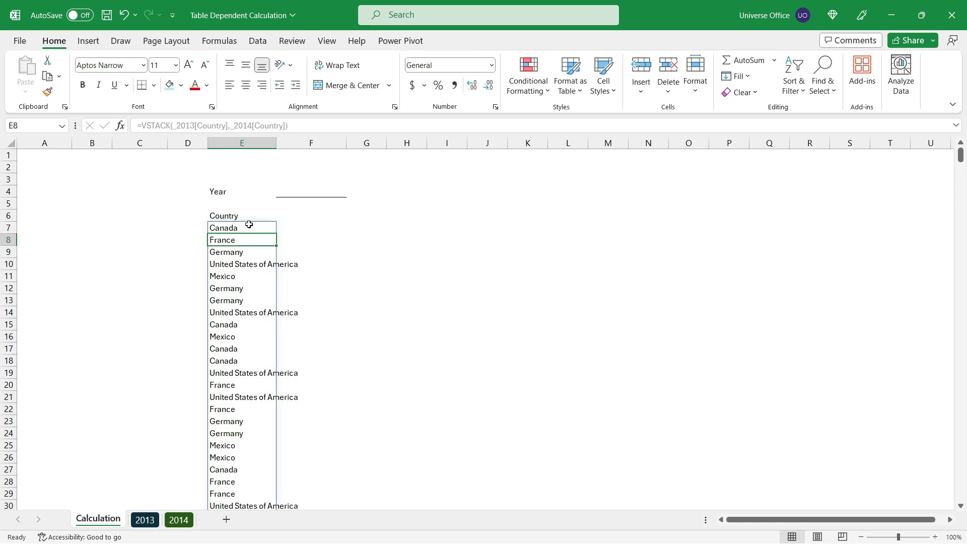
# Wrap E7's VSTACK in UNIQUE to list five distinct countries, then select E7:E11.
pyautogui.click(250, 228)
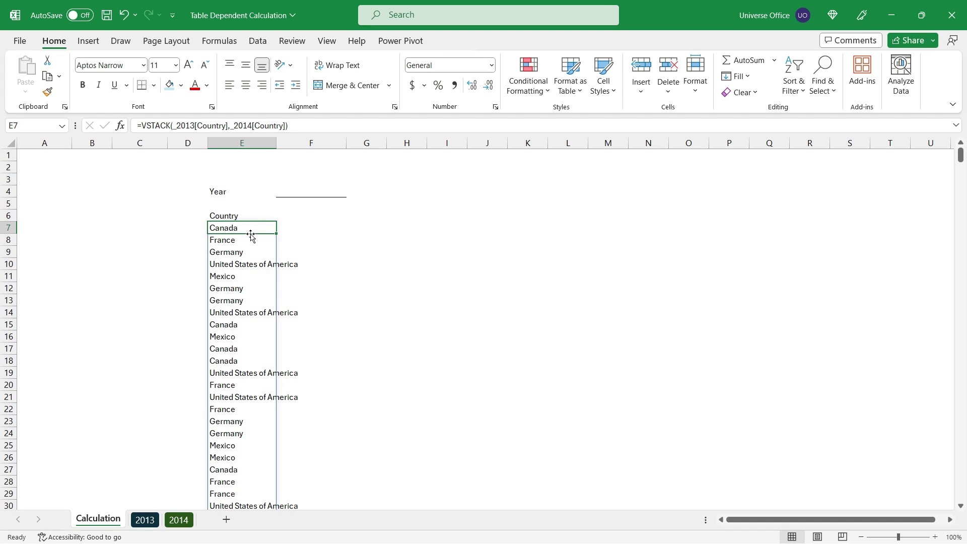
pyautogui.click(144, 126)
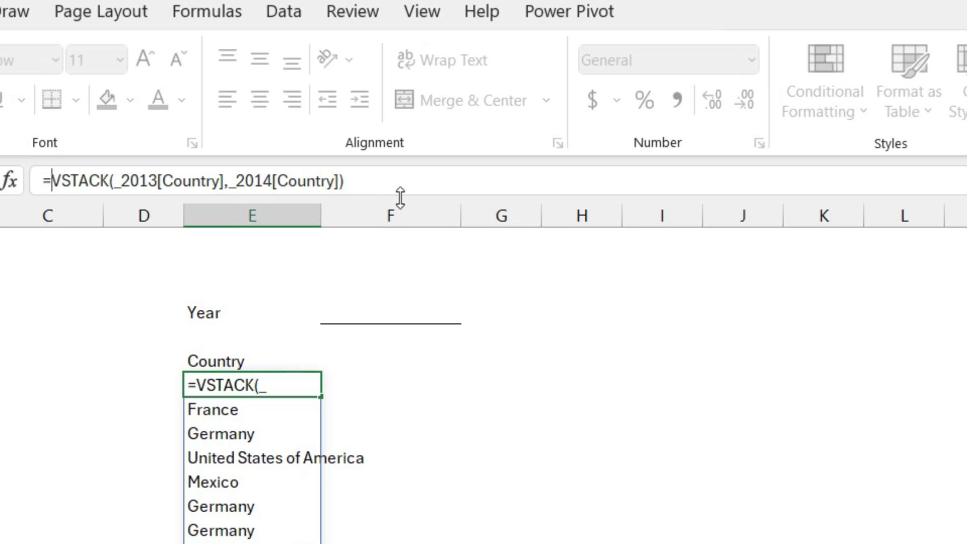
pyautogui.write('UNI')
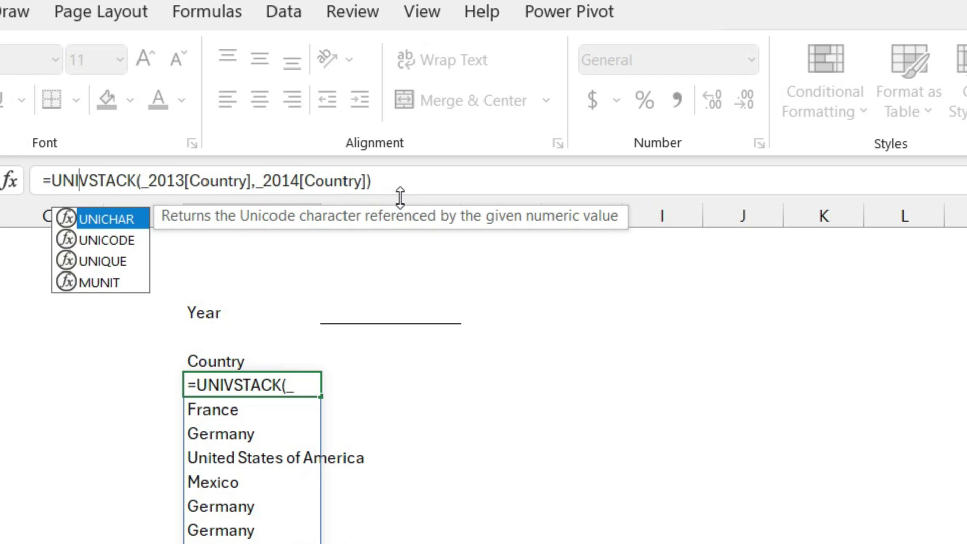
pyautogui.click(114, 263)
pyautogui.doubleClick(113, 262)
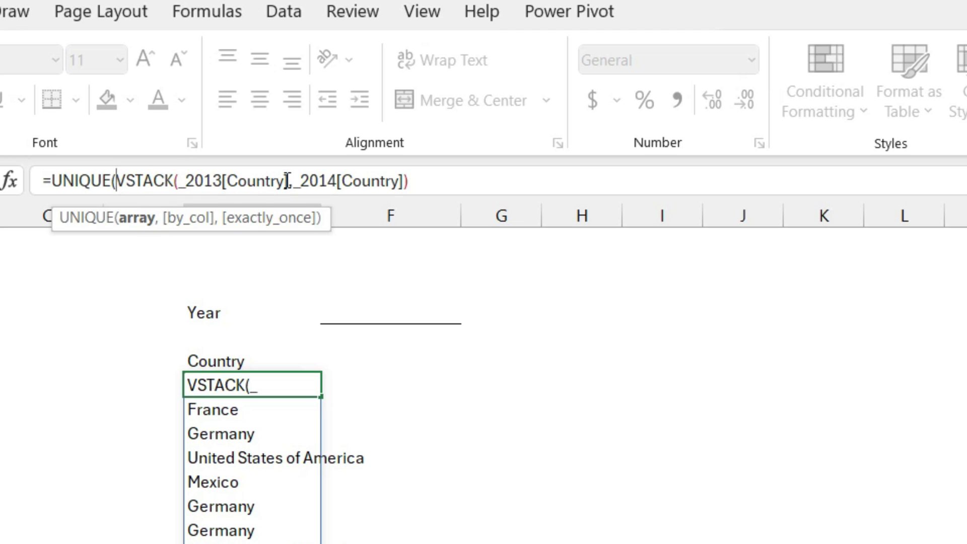
pyautogui.click(417, 185)
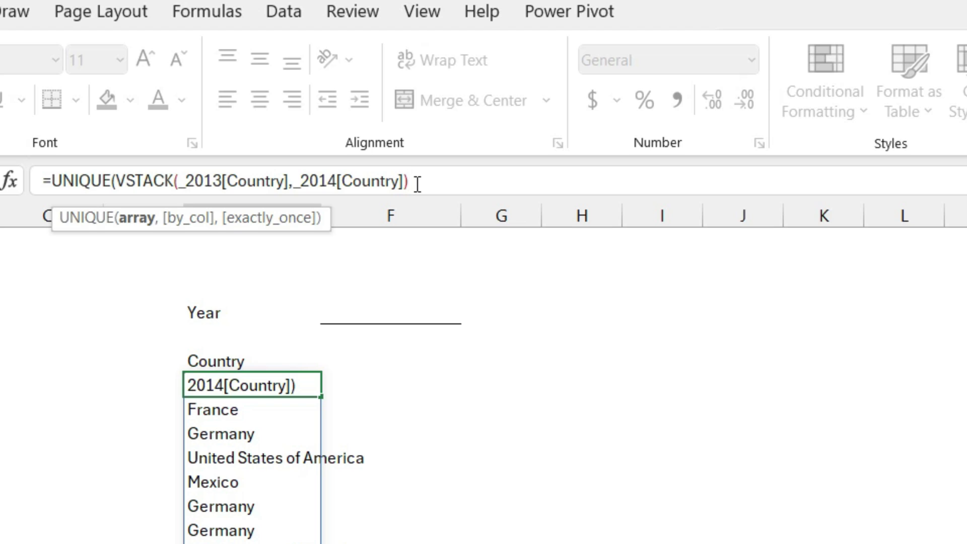
pyautogui.write(')')
pyautogui.press('Return')
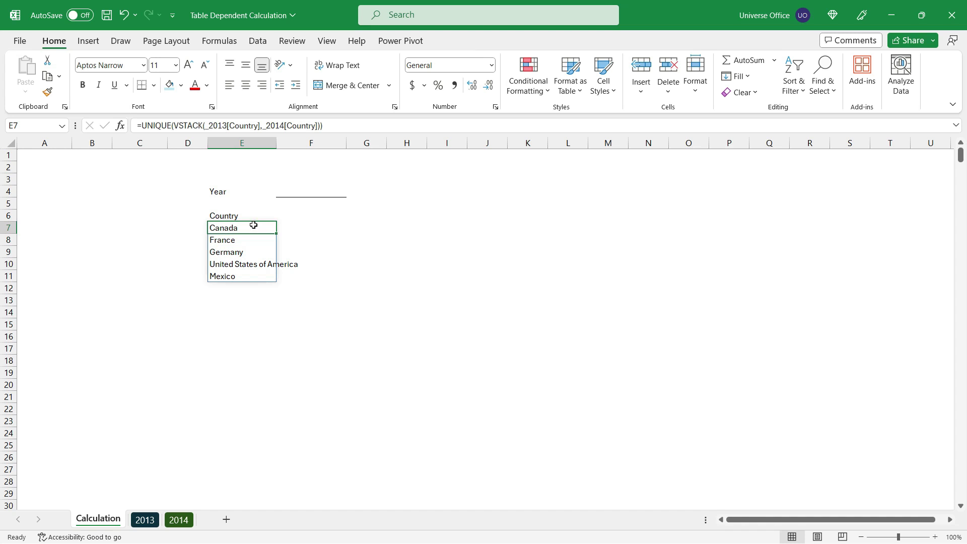
pyautogui.moveTo(274, 383); pyautogui.dragTo(270, 483)
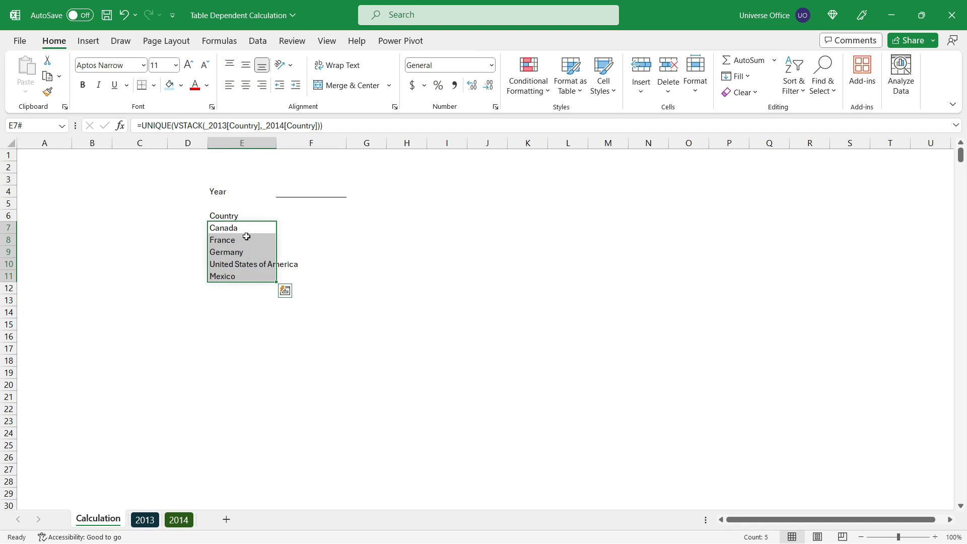
pyautogui.moveTo(247, 230); pyautogui.dragTo(237, 278)
# Give F6 list validation sourced from the 2013 sheet's header row, Units Sold through Profit.
pyautogui.hotkey('alt', 'a')
pyautogui.click(303, 216)
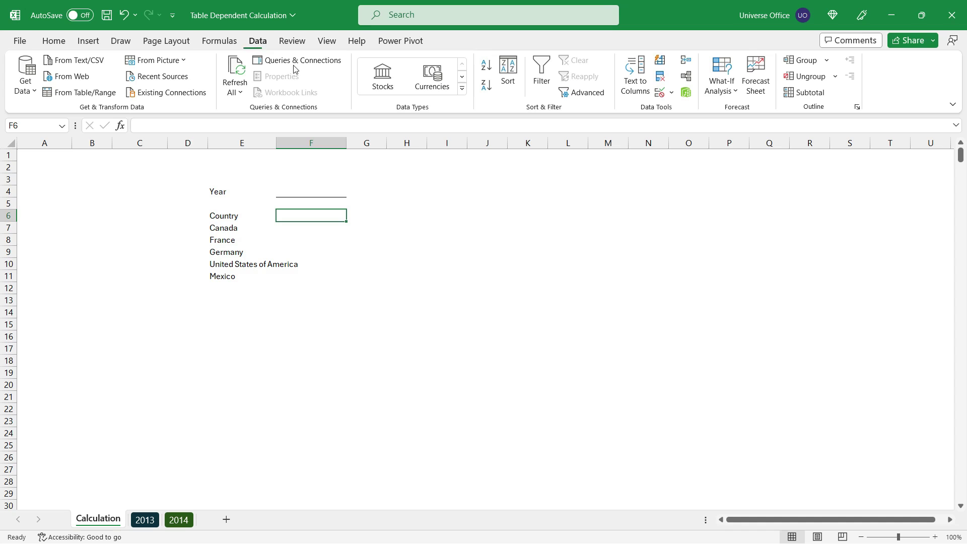
pyautogui.click(660, 94)
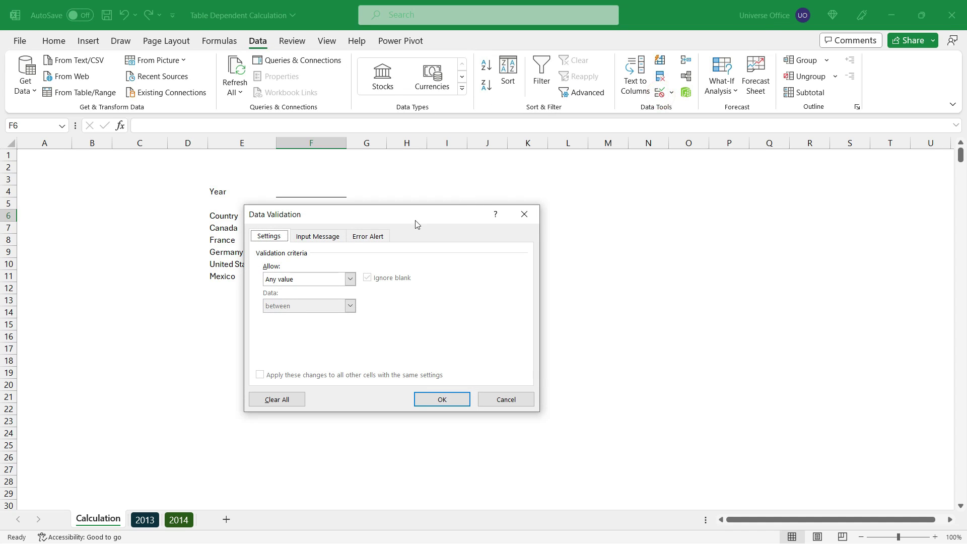
pyautogui.click(348, 280)
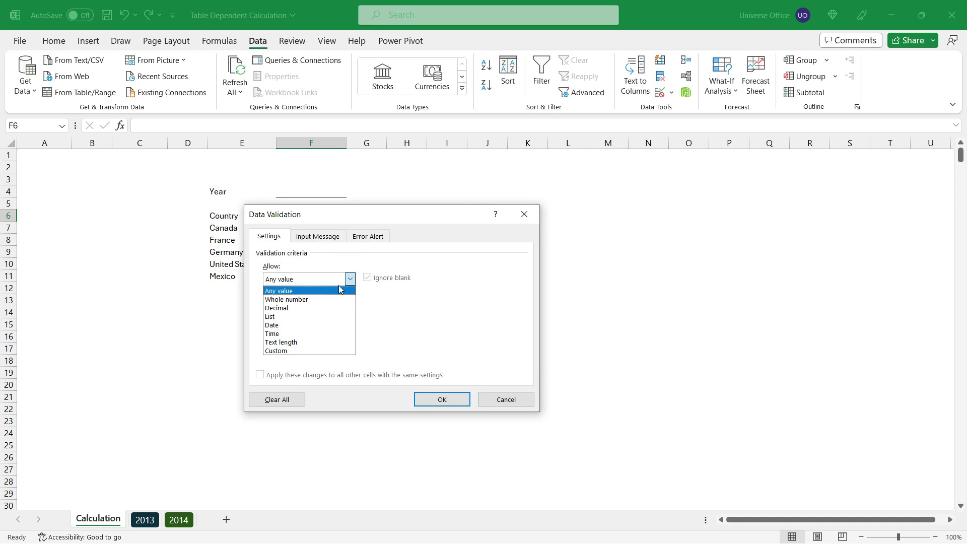
pyautogui.click(321, 318)
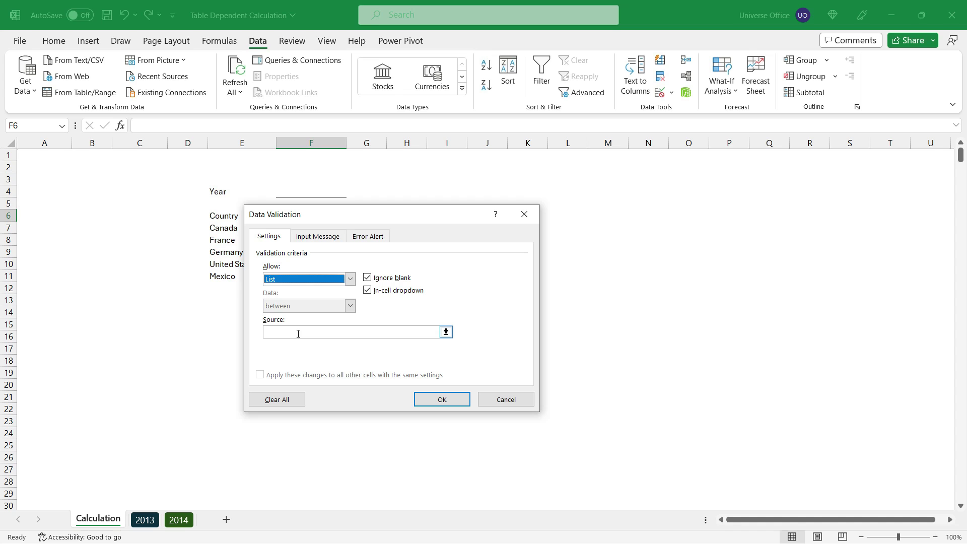
pyautogui.click(299, 335)
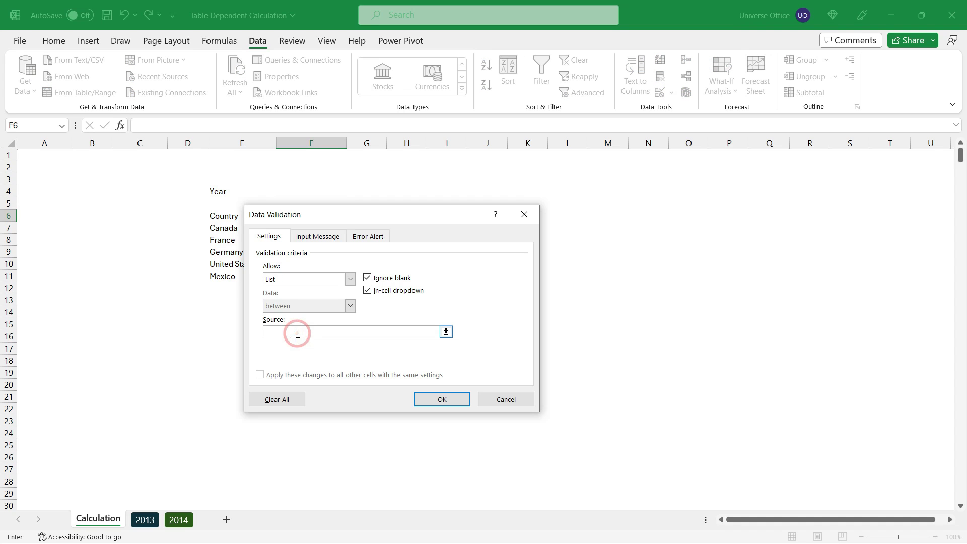
pyautogui.click(145, 523)
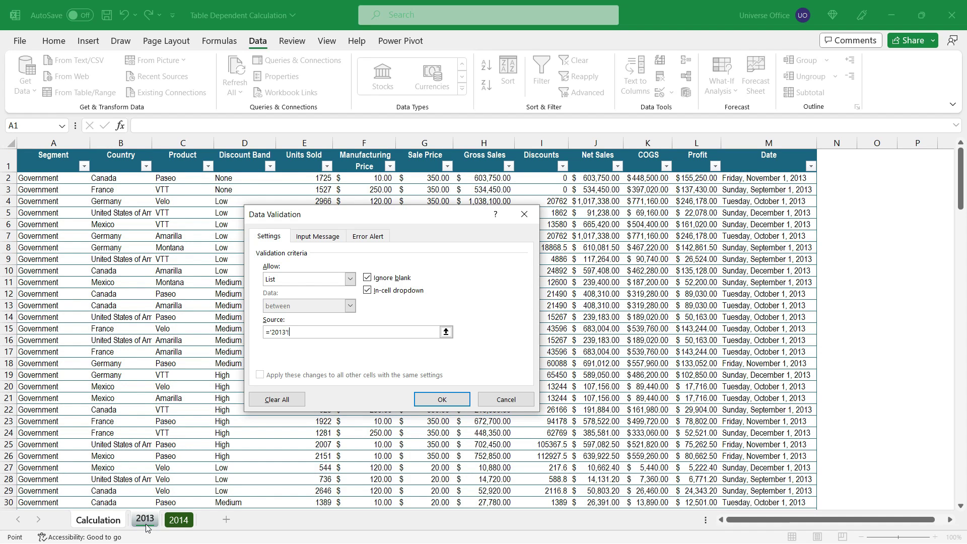
pyautogui.moveTo(305, 164); pyautogui.dragTo(683, 166)
pyautogui.click(431, 399)
pyautogui.click(355, 217)
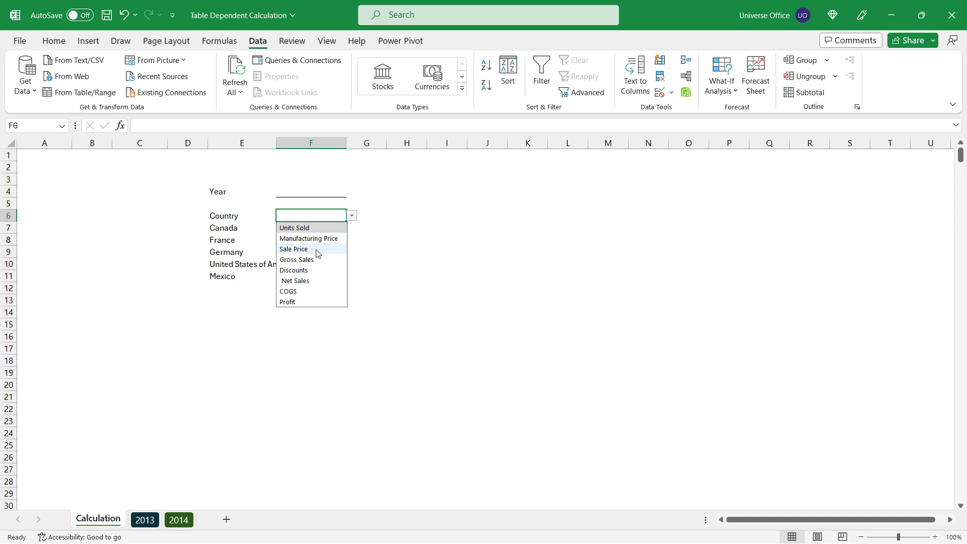
# Pick a field in F6, autofit column E, and begin =SUMIFS(INDIRECT( in F7.
pyautogui.click(316, 261)
pyautogui.doubleClick(277, 143)
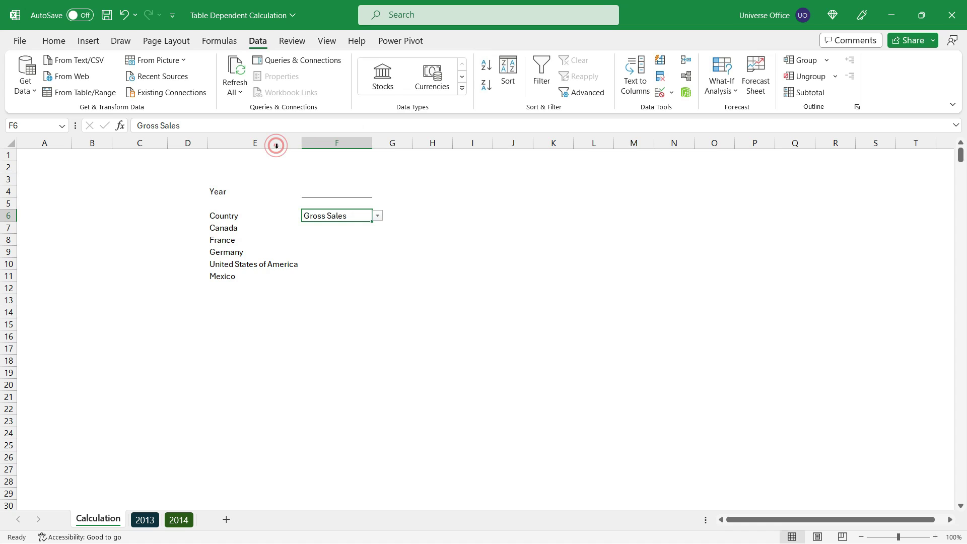
pyautogui.click(316, 231)
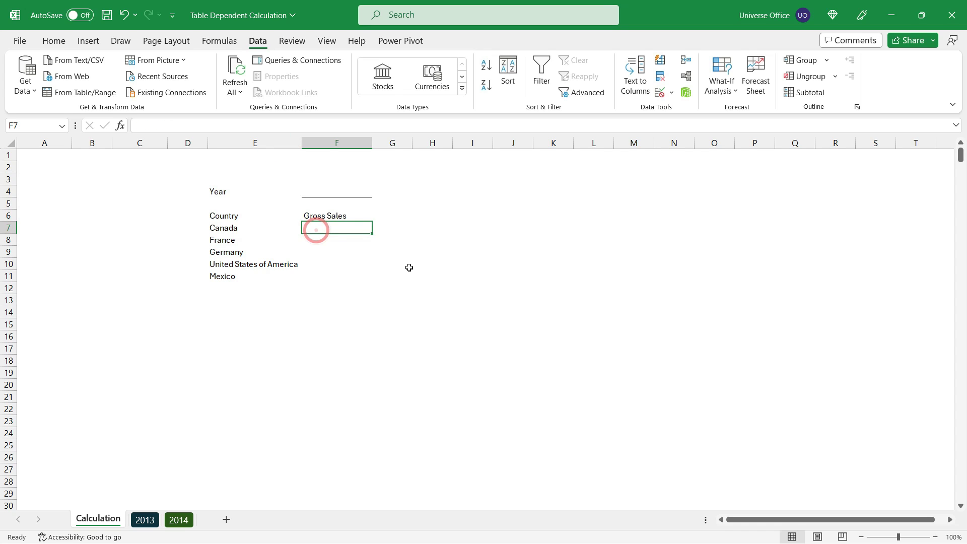
pyautogui.write('=')
pyautogui.write('SUMIFS')
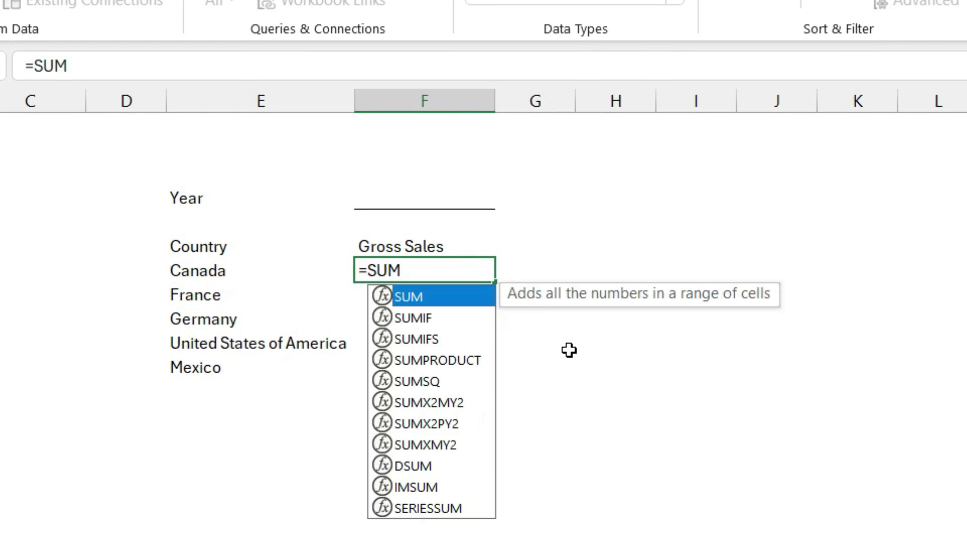
pyautogui.write('(')
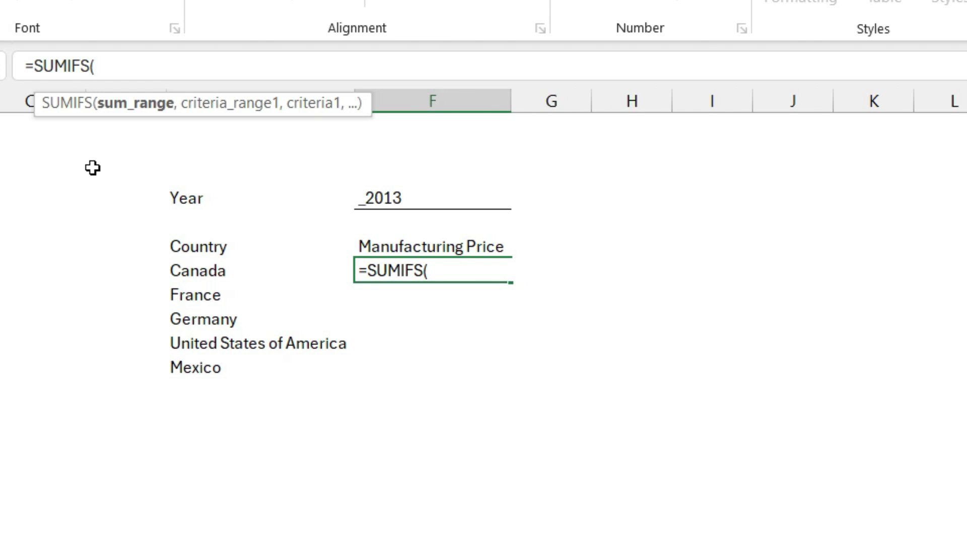
pyautogui.write('INDIRECT')
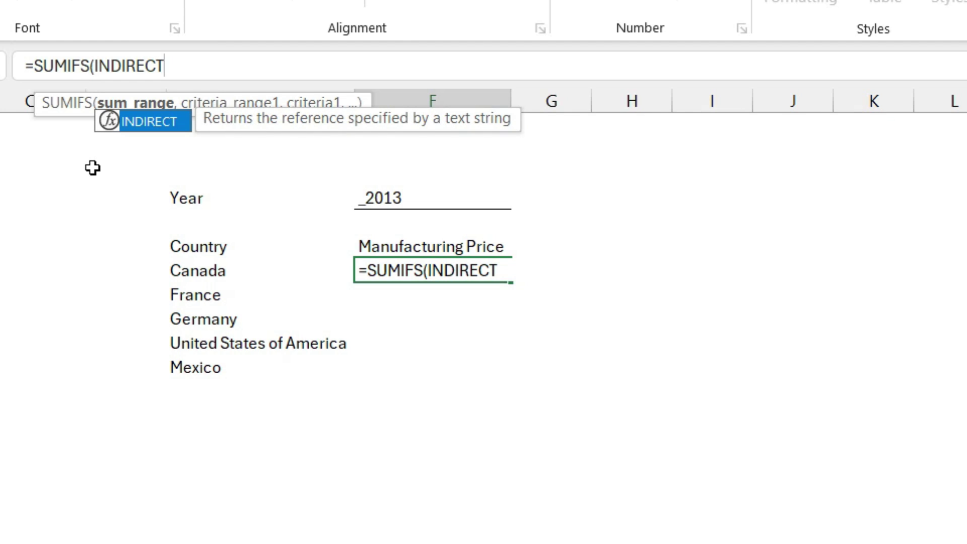
pyautogui.write('(')
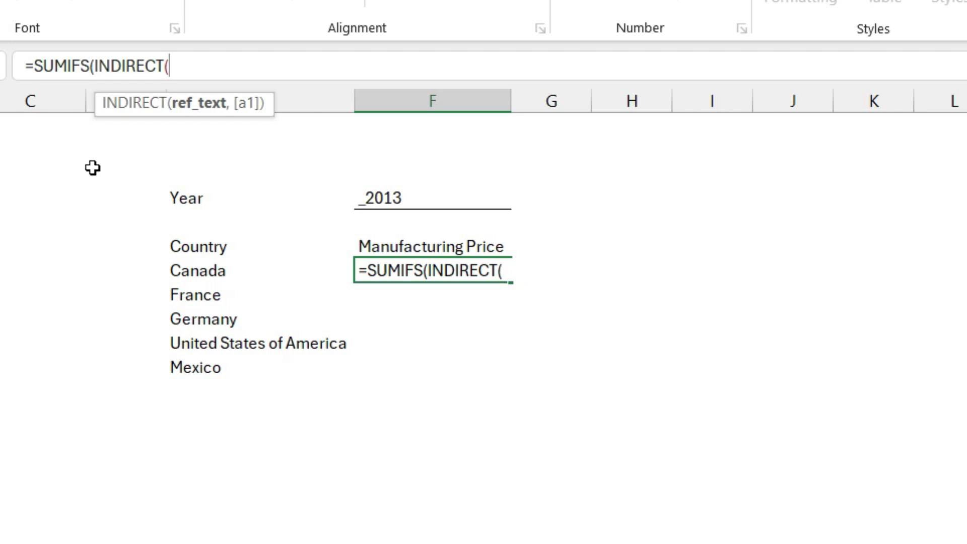
# Make INDIRECT(F4&"["&F6&"]") the sum range of F7's SUMIFS.
pyautogui.click(381, 197)
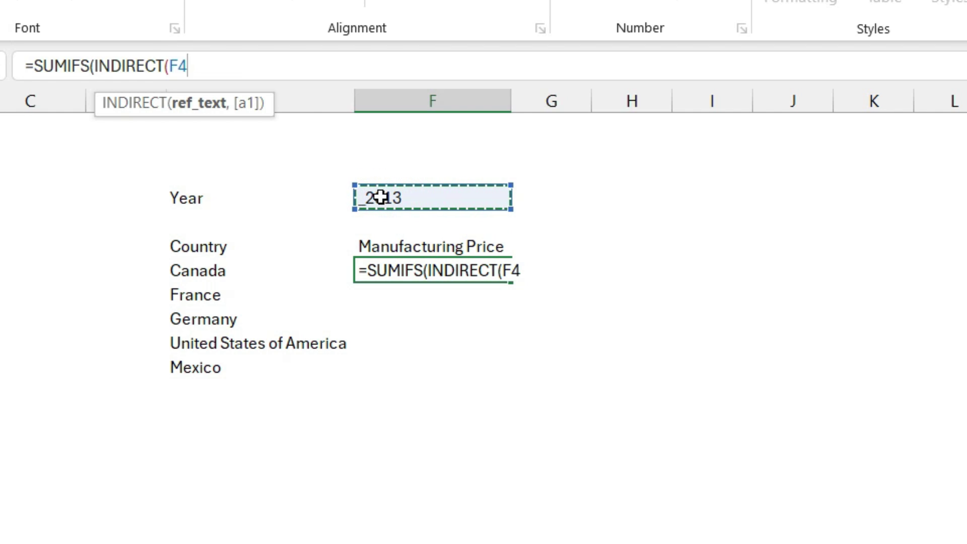
pyautogui.write('&"')
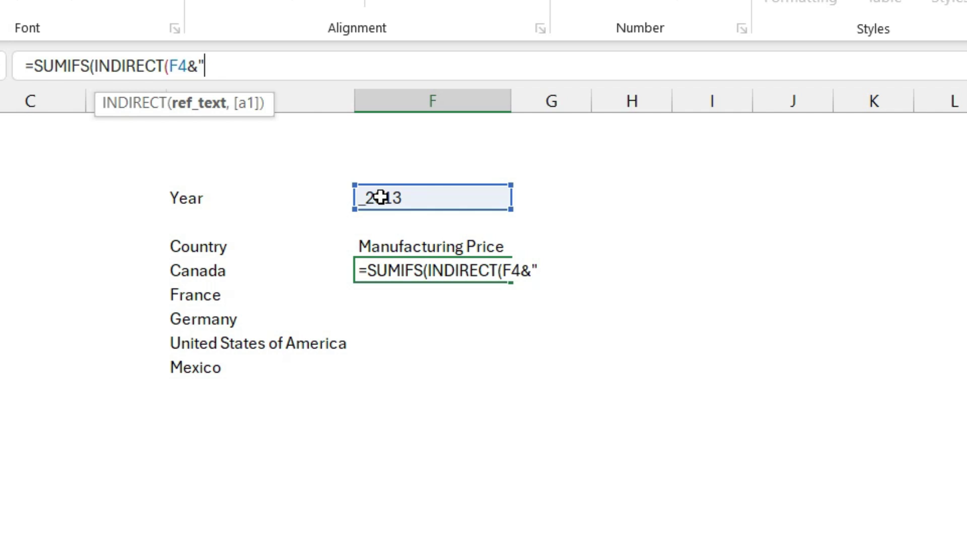
pyautogui.write('["&')
pyautogui.click(415, 247)
pyautogui.write('&')
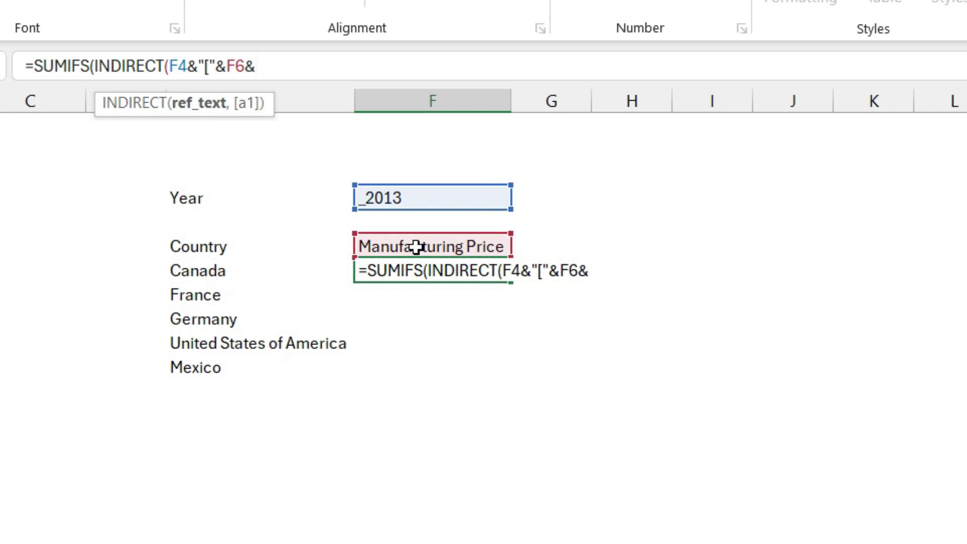
pyautogui.write('"]")')
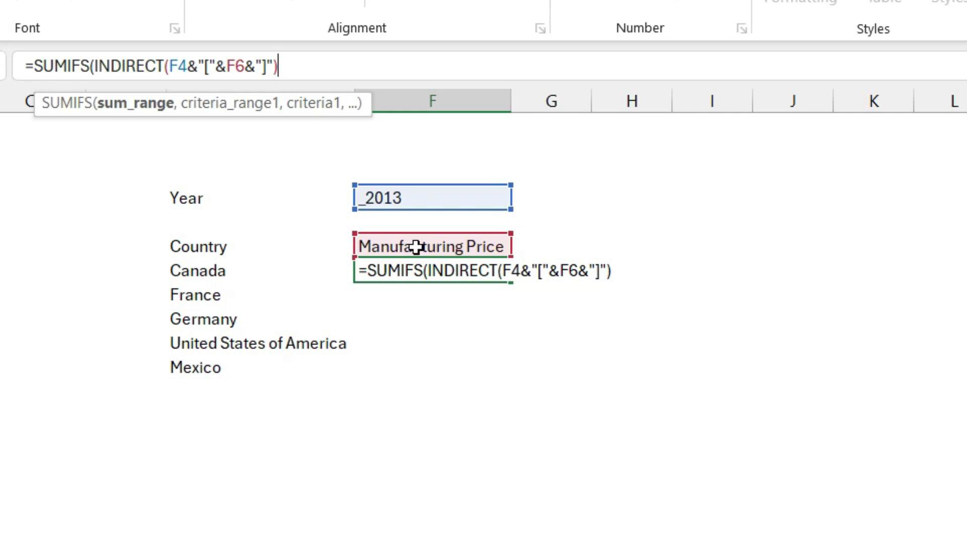
pyautogui.write(',INDIRE')
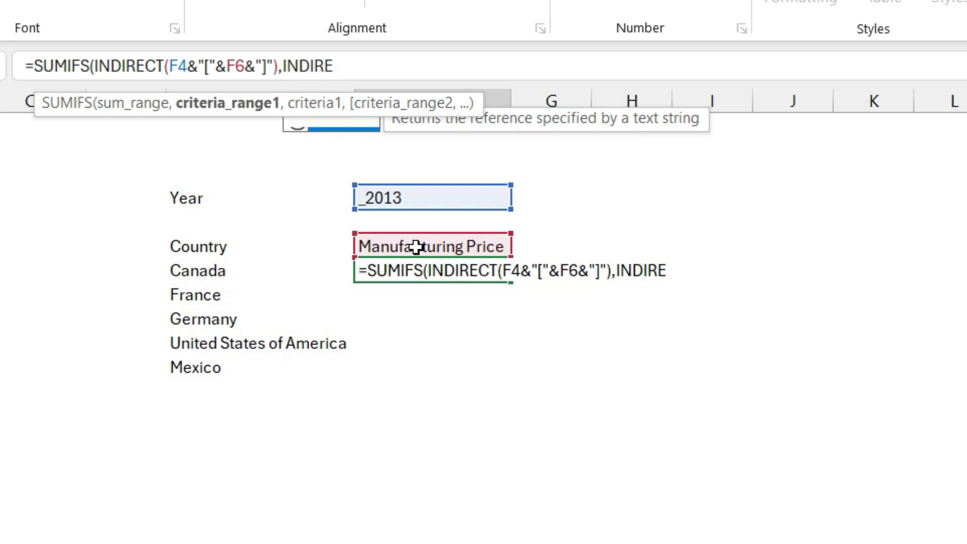
# Add criteria INDIRECT(F4&"[Country]") matching $E7 and enter it, returning $3,285.00 for Canada.
pyautogui.press('Tab')
pyautogui.click(425, 199)
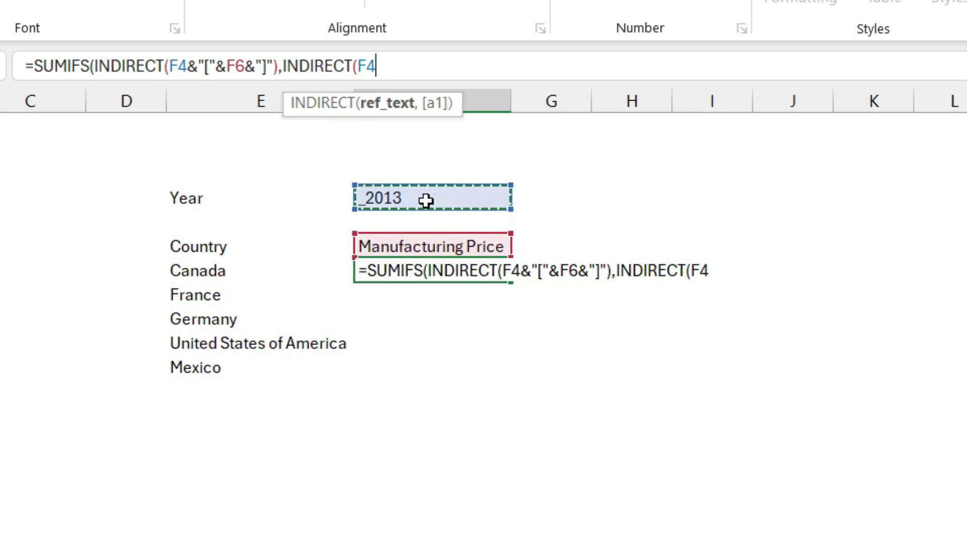
pyautogui.write('&')
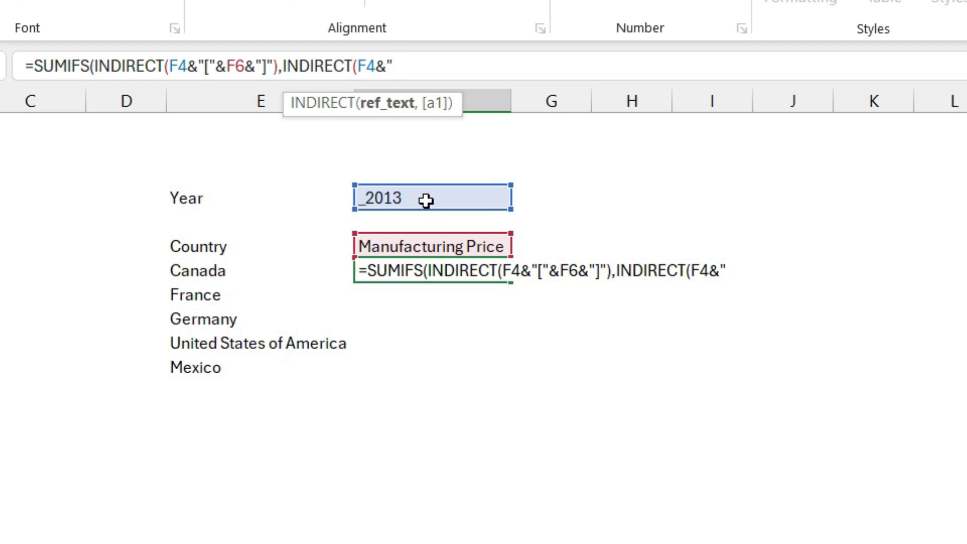
pyautogui.write('"[Country')
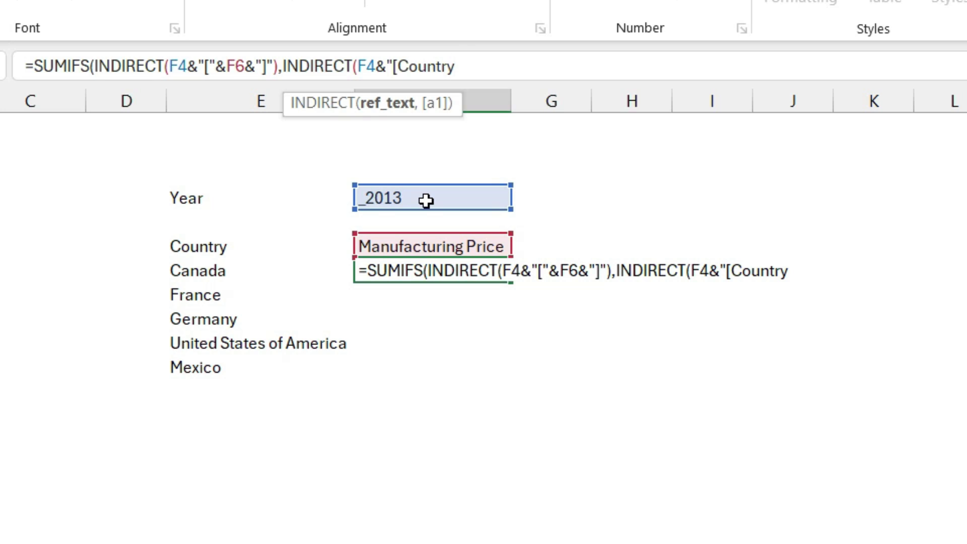
pyautogui.write(']")')
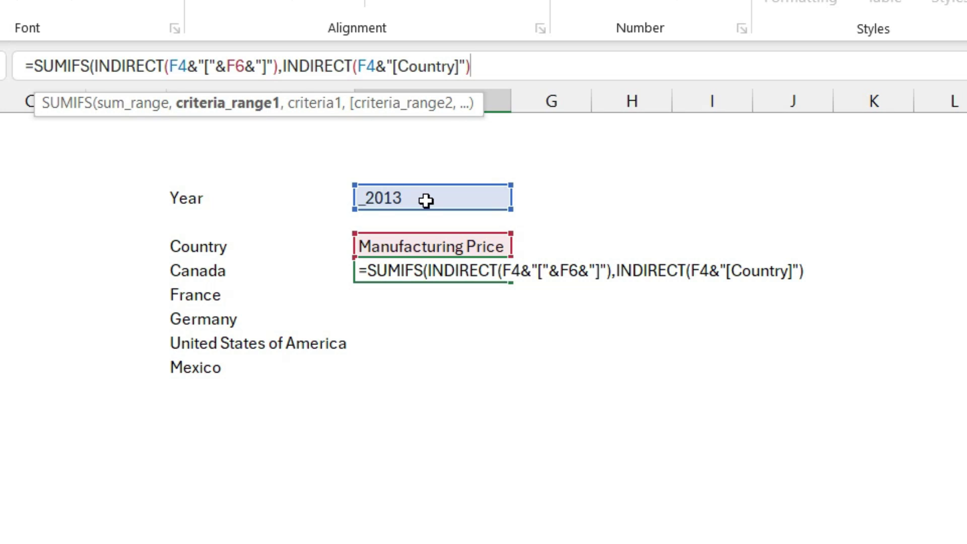
pyautogui.write(',')
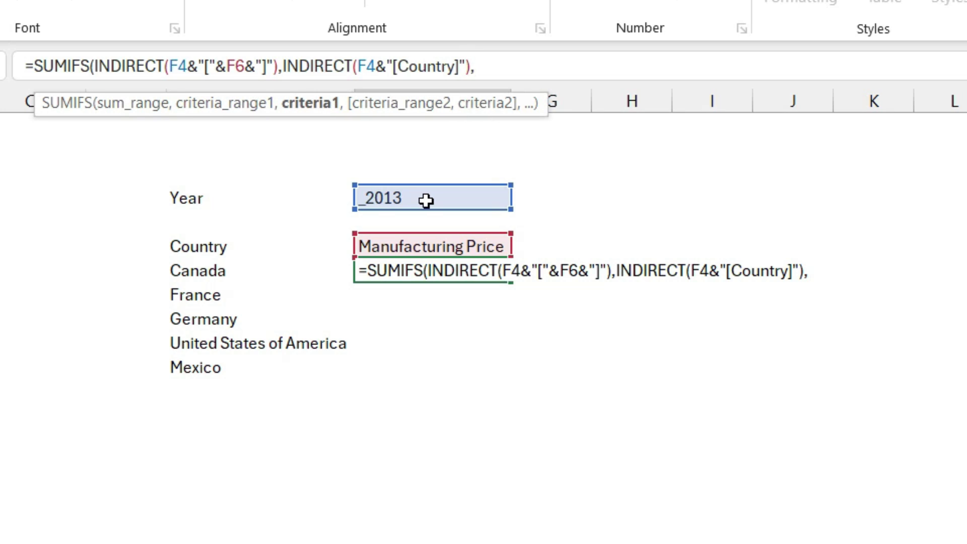
pyautogui.click(231, 274)
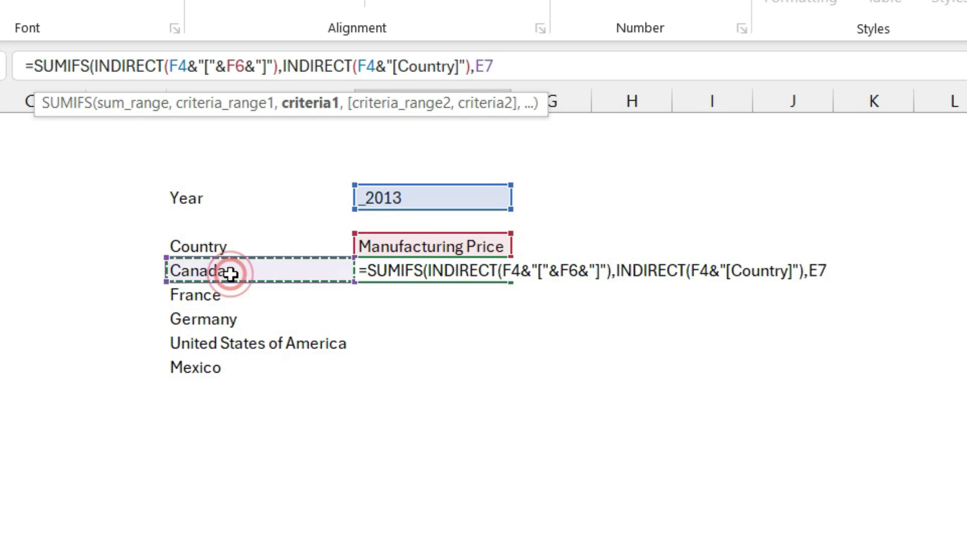
pyautogui.press('F4')
pyautogui.press('F4')
pyautogui.press('F4')
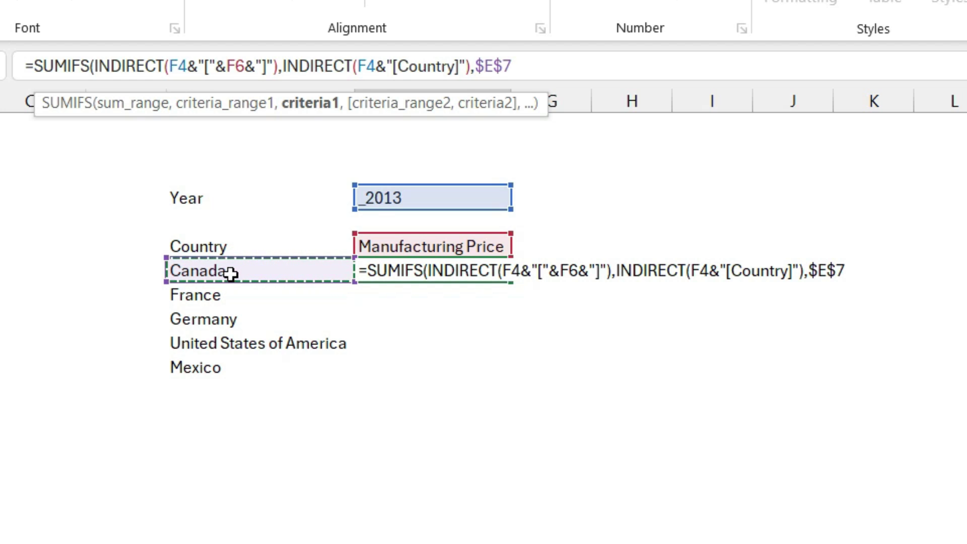
pyautogui.press('F4')
pyautogui.press('F4')
pyautogui.press('F4')
pyautogui.press('F4')
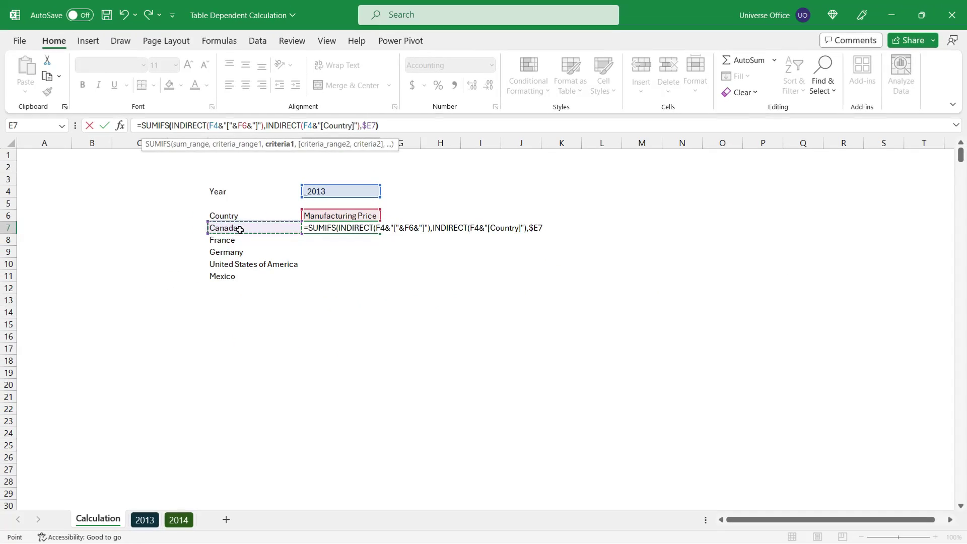
pyautogui.write(')')
pyautogui.press('Return')
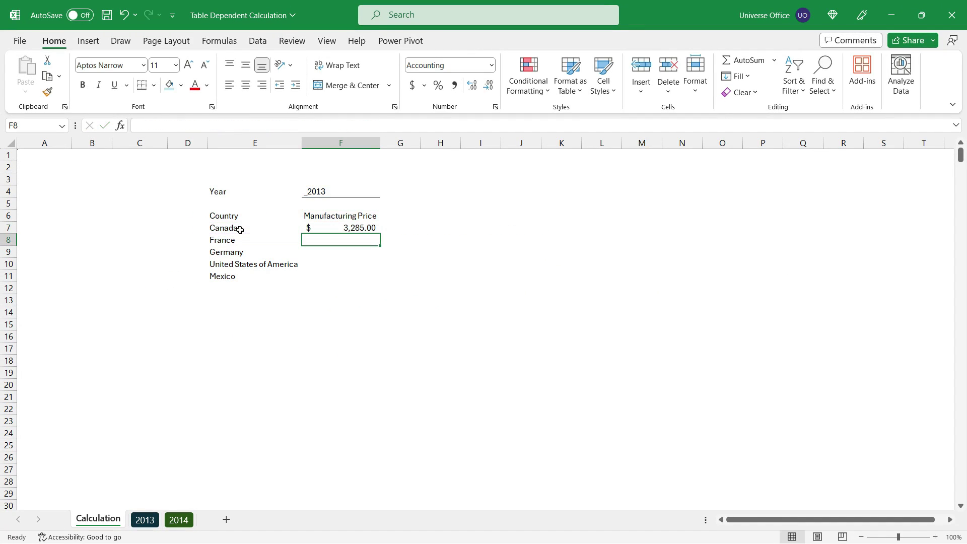
# Copy Canada's F7 formula down the country rows and check France's copied formula.
pyautogui.click(367, 228)
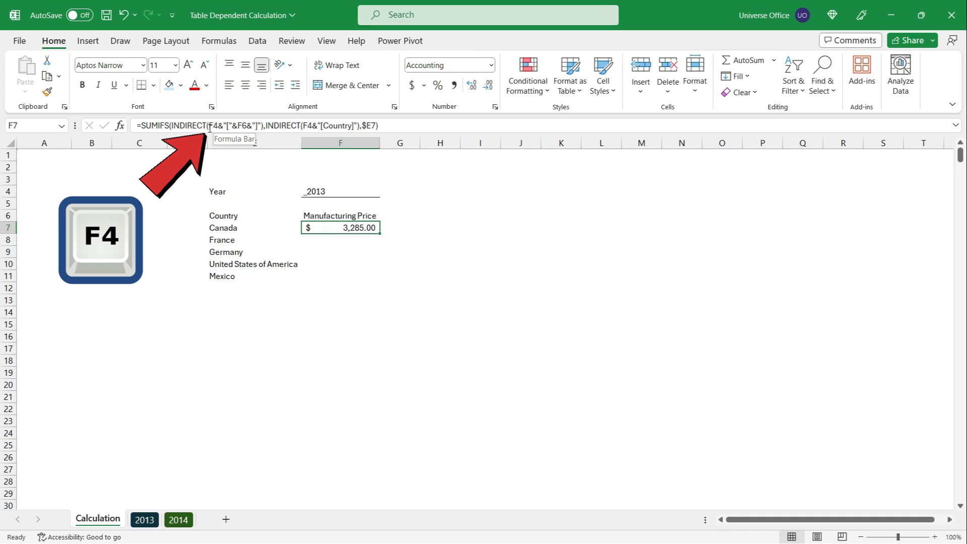
pyautogui.moveTo(379, 233); pyautogui.dragTo(372, 276)
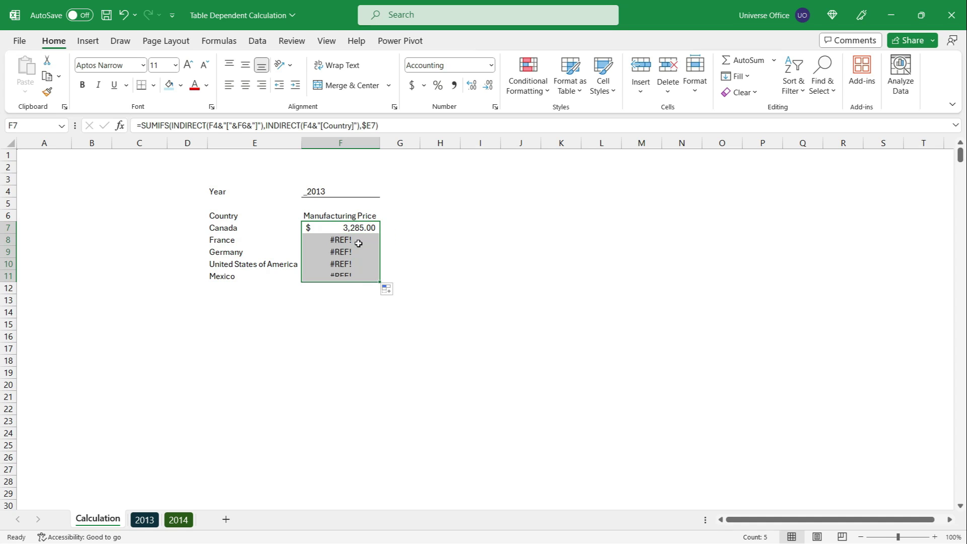
pyautogui.doubleClick(363, 241)
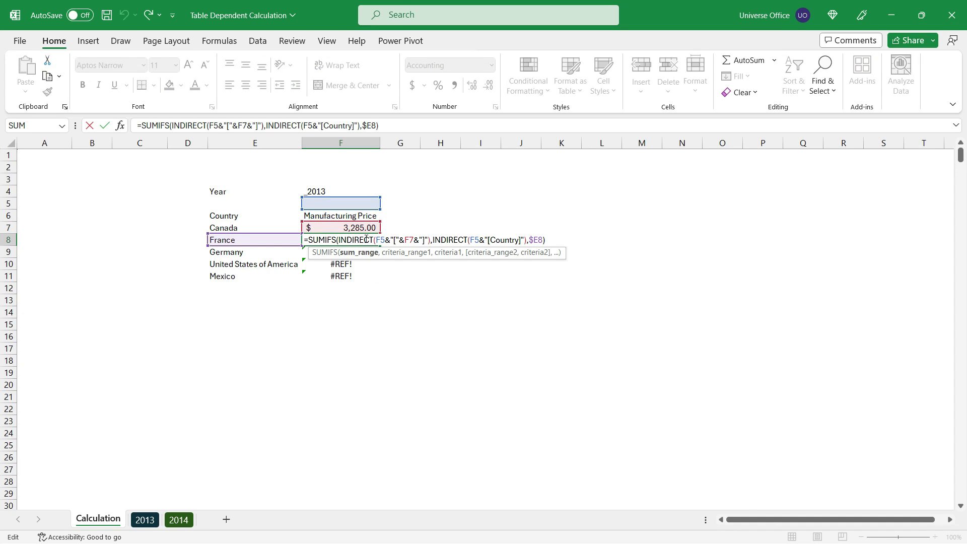
pyautogui.press('Escape')
# Anchor F7's year and field references as $F$4 and $F$6.
pyautogui.click(366, 228)
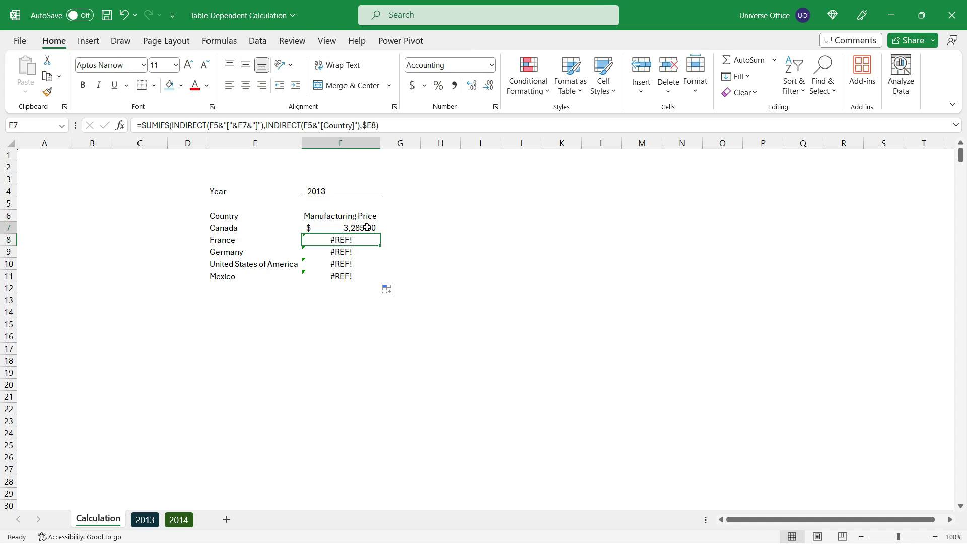
pyautogui.click(214, 125)
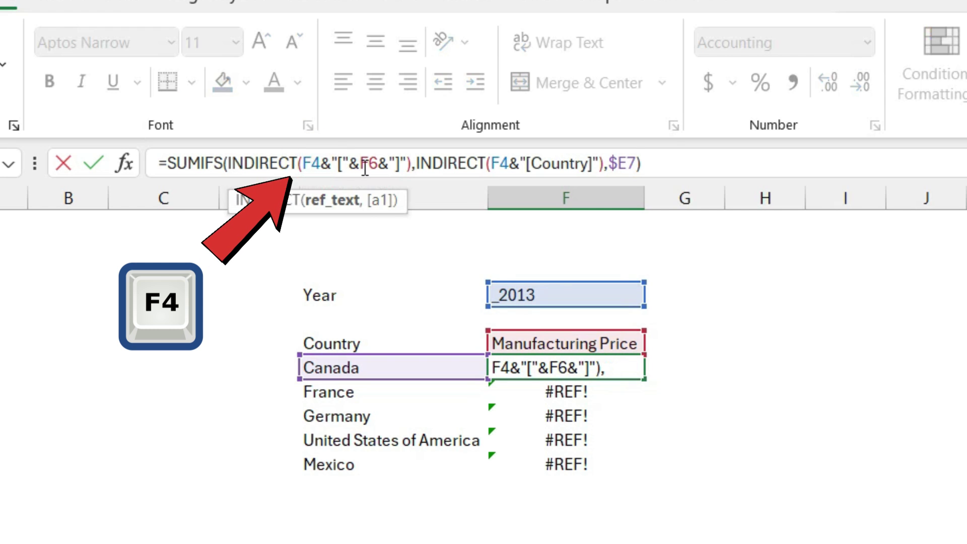
pyautogui.press('F4')
pyautogui.press('F4')
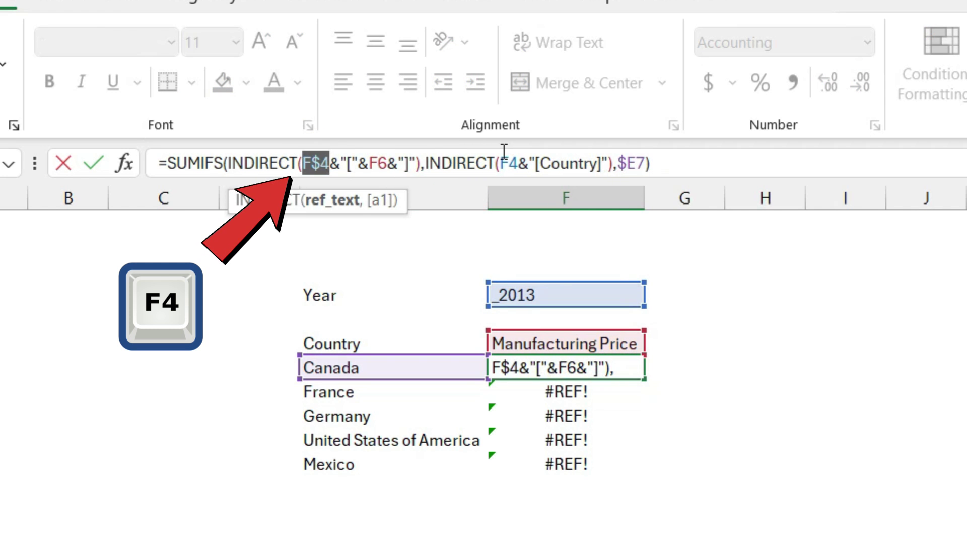
pyautogui.press('F4')
pyautogui.press('F4')
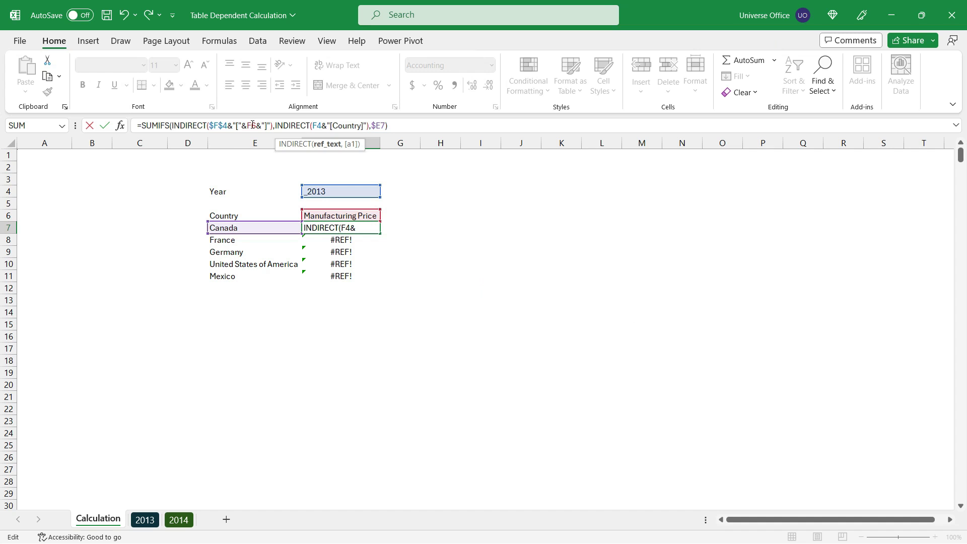
pyautogui.click(387, 162)
pyautogui.press('F4')
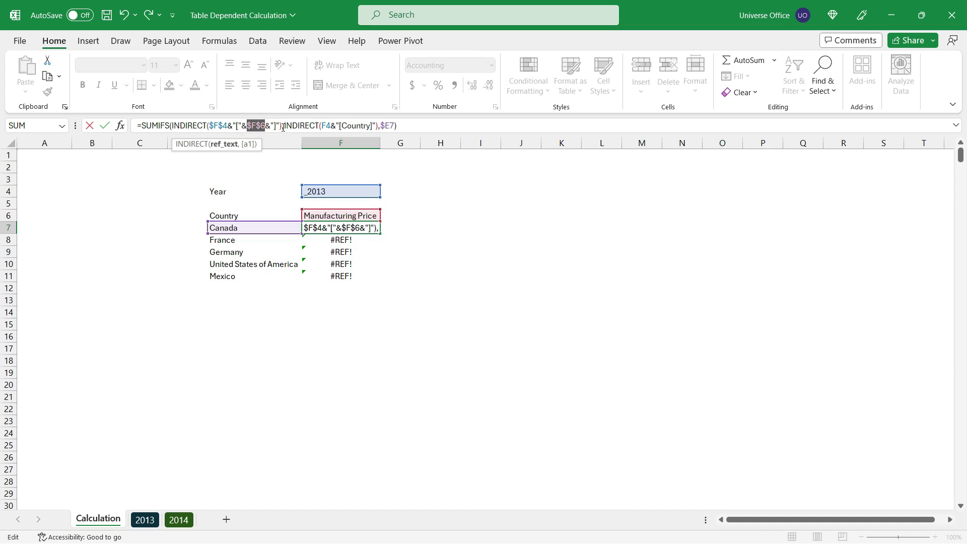
pyautogui.click(325, 126)
pyautogui.press('F4')
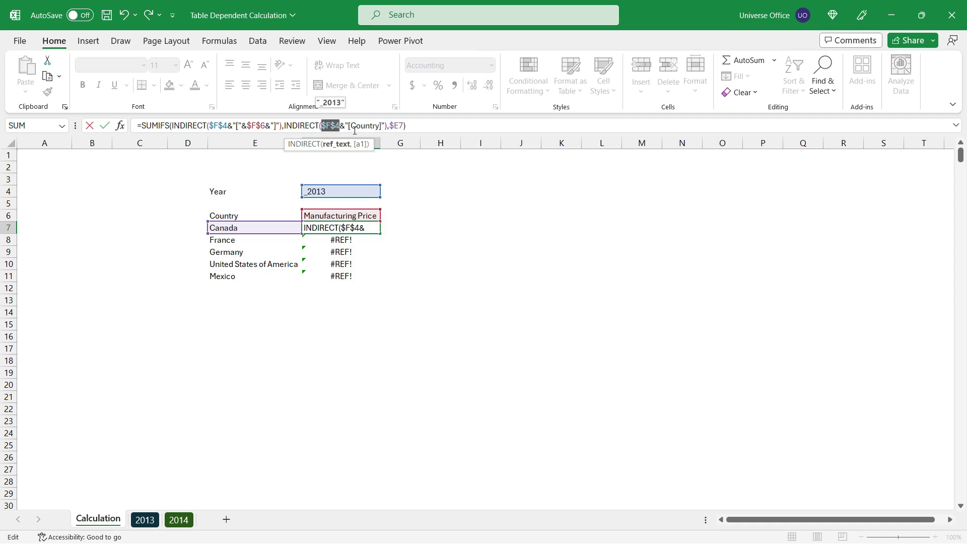
pyautogui.press('Return')
# Fill the corrected F7 formula down to F11 for France through Mexico.
pyautogui.click(353, 228)
pyautogui.moveTo(381, 234); pyautogui.dragTo(380, 282)
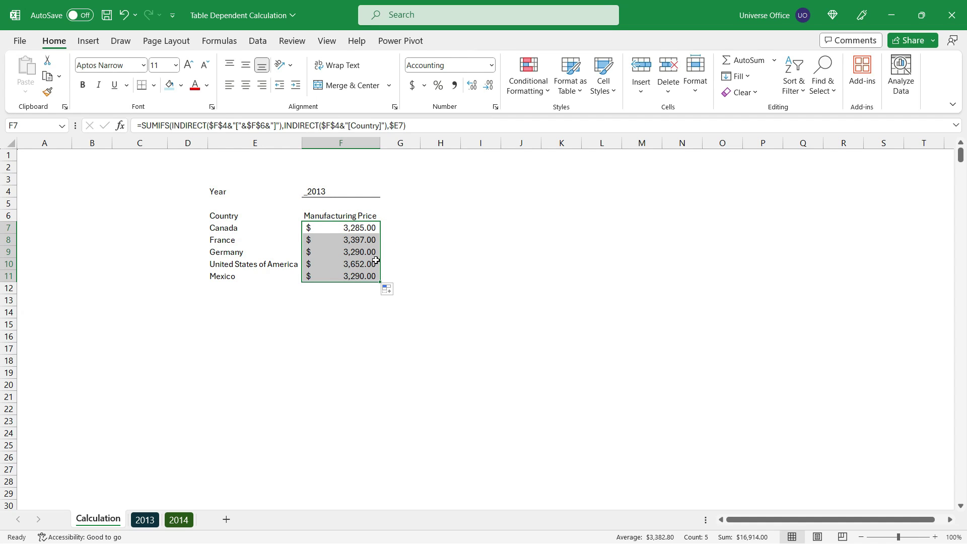
pyautogui.hotkey('alt', 'n')
# Insert a column sparkline in G7 using the data range F7:F11.
pyautogui.click(401, 228)
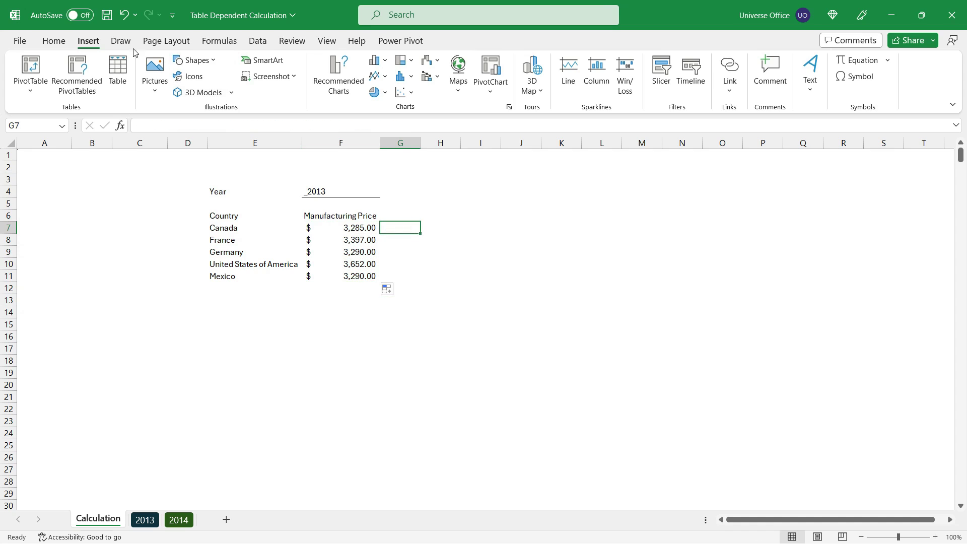
pyautogui.click(592, 83)
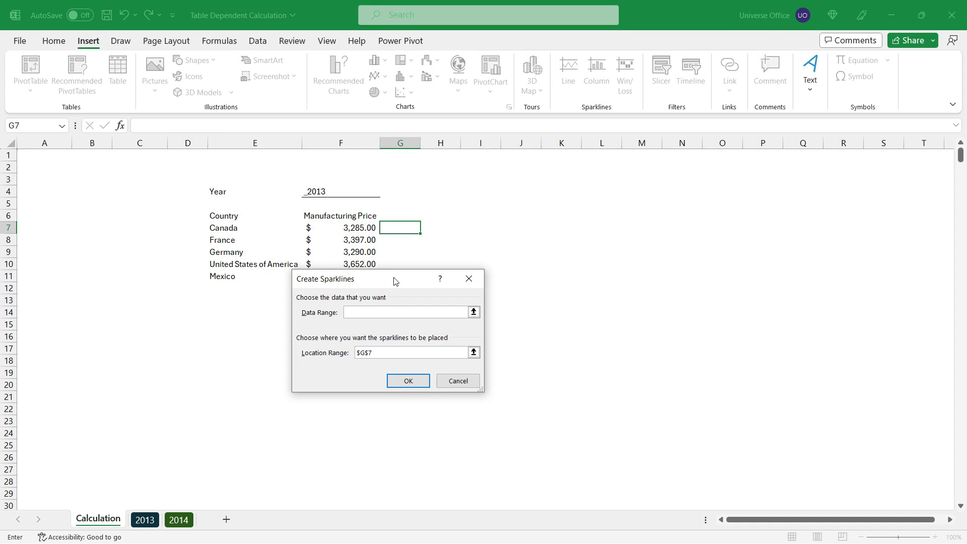
pyautogui.moveTo(359, 228); pyautogui.dragTo(359, 279)
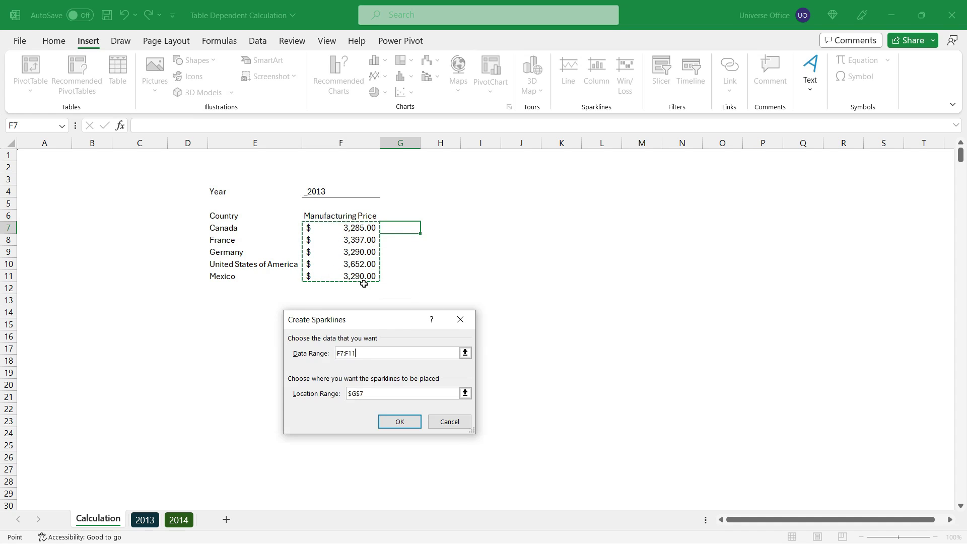
pyautogui.click(391, 421)
# Widen column G and fill the sparkline down through G11.
pyautogui.moveTo(421, 143); pyautogui.dragTo(458, 143)
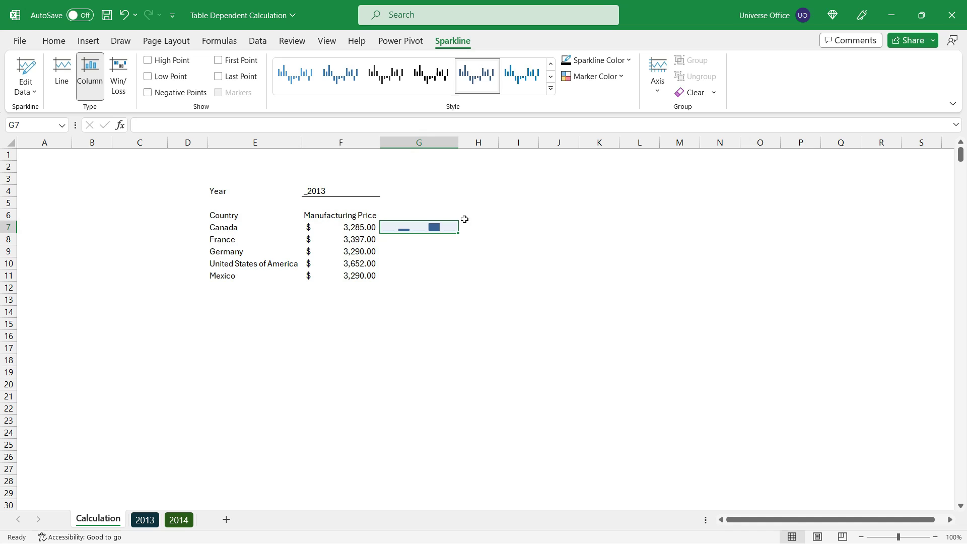
pyautogui.moveTo(458, 233); pyautogui.dragTo(445, 282)
pyautogui.click(378, 192)
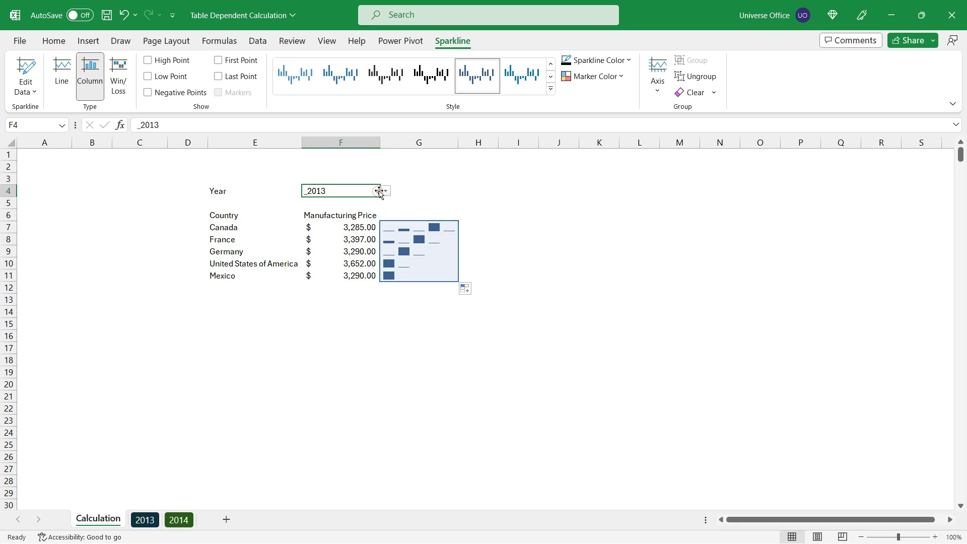
# Switch the year to _2014 and the field to Gross Sales.
pyautogui.click(387, 191)
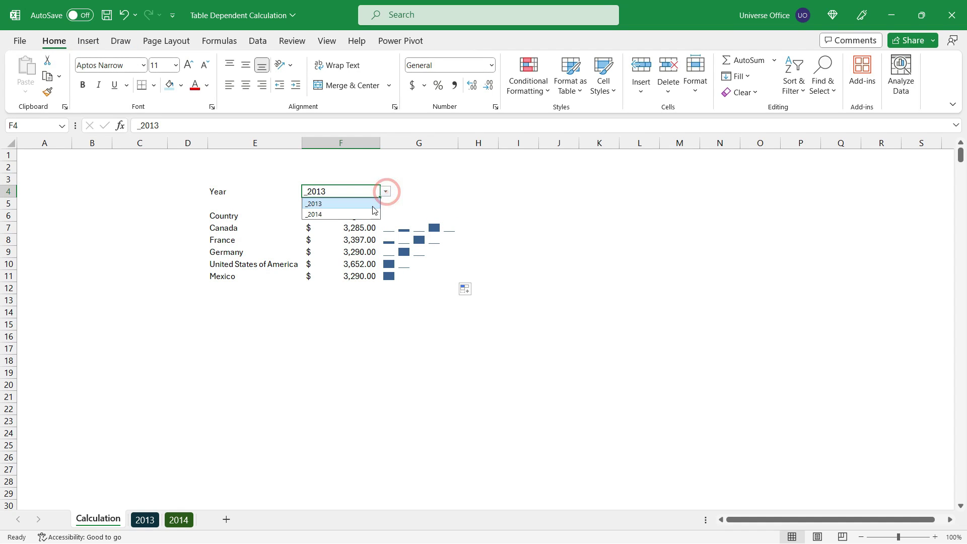
pyautogui.click(366, 215)
pyautogui.moveTo(367, 228); pyautogui.dragTo(357, 274)
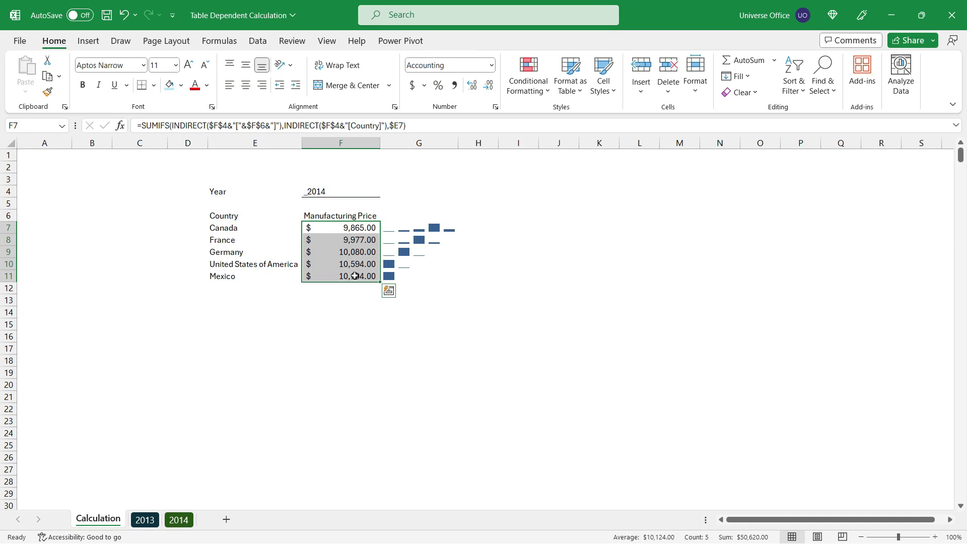
pyautogui.click(373, 215)
pyautogui.click(384, 216)
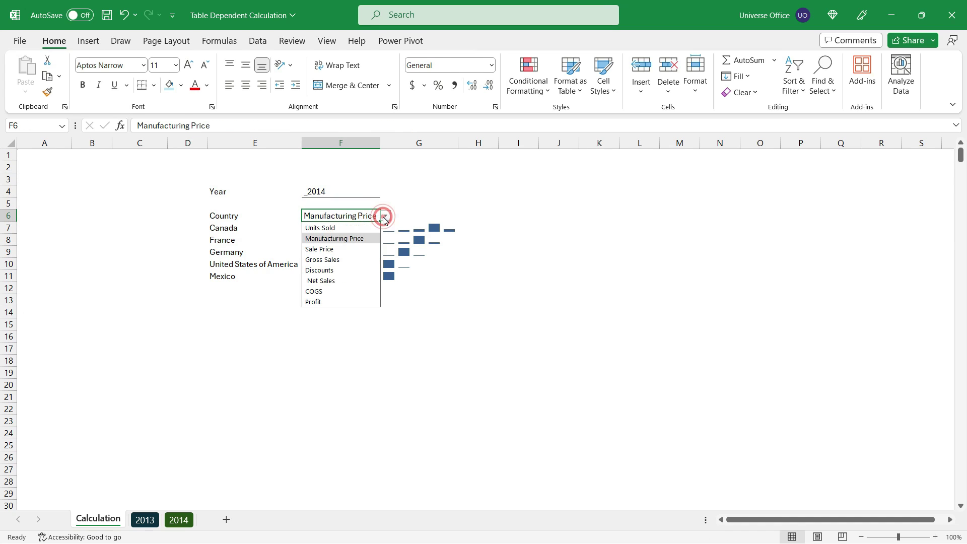
pyautogui.click(353, 259)
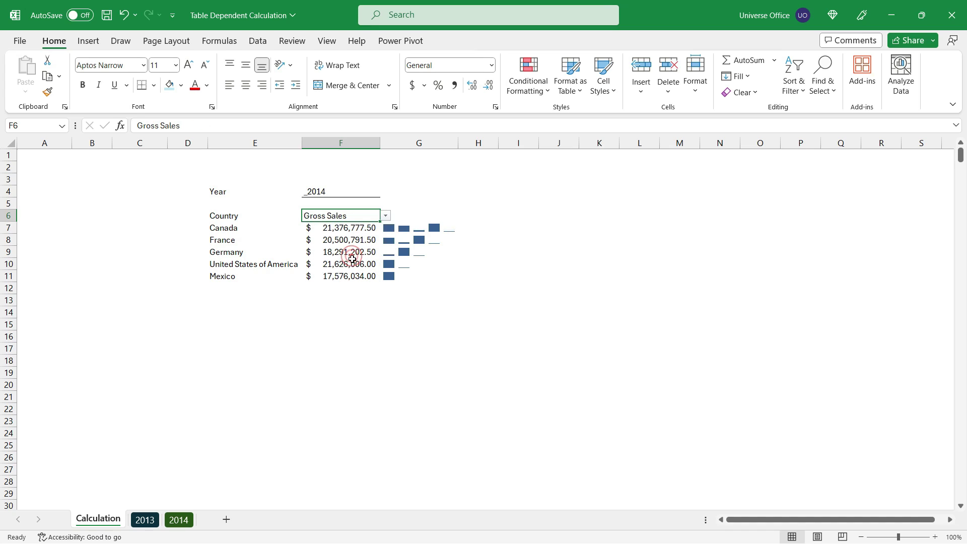
# Set the year back to _2013 and the field to Discounts, then select E4:H11.
pyautogui.click(372, 187)
pyautogui.click(385, 192)
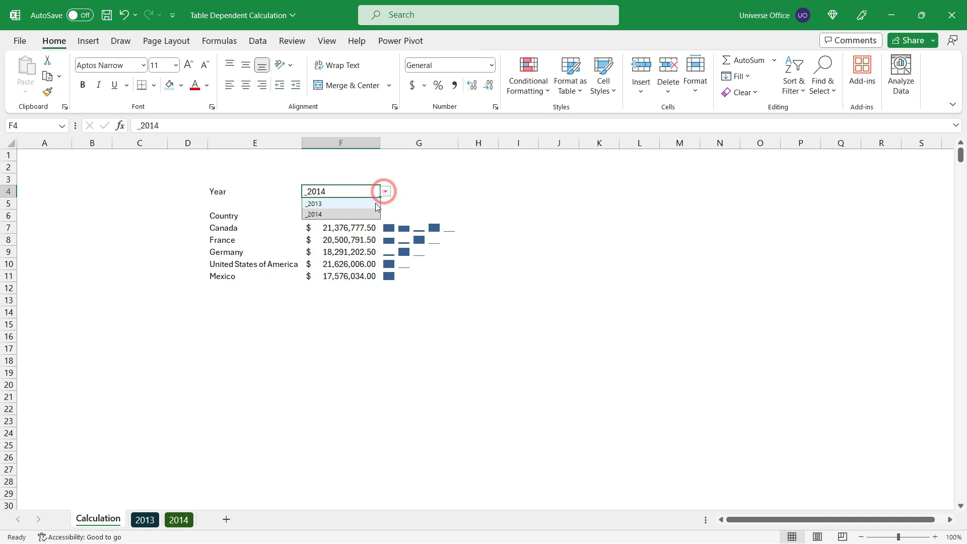
pyautogui.click(378, 205)
pyautogui.click(374, 215)
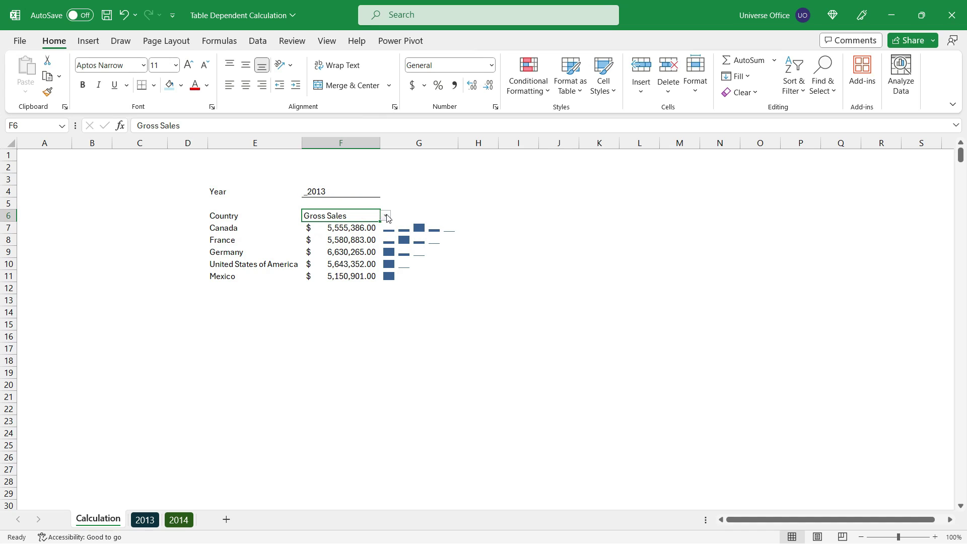
pyautogui.click(386, 216)
pyautogui.click(353, 270)
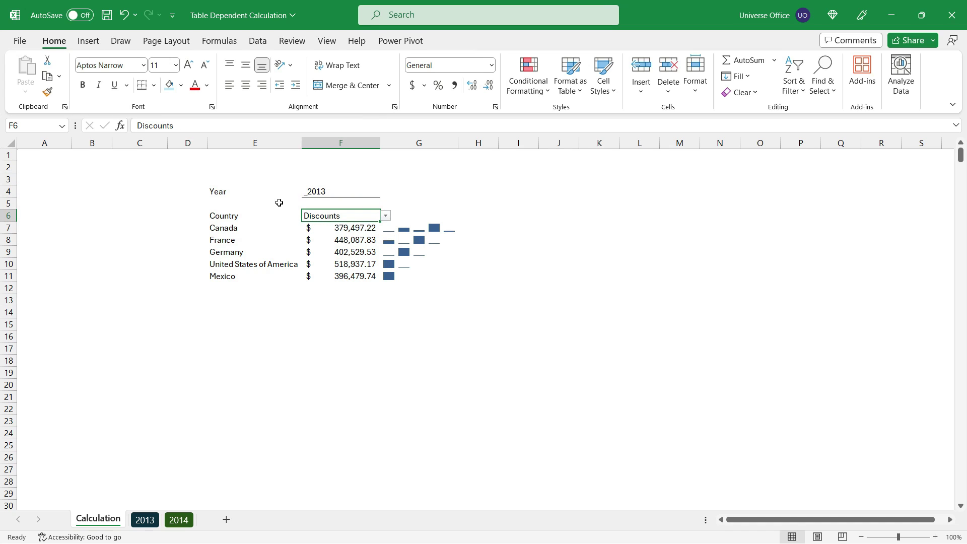
pyautogui.moveTo(271, 192)
pyautogui.mouseDown()
pyautogui.moveTo(281, 223)
pyautogui.moveTo(383, 283)
pyautogui.moveTo(459, 279)
pyautogui.mouseUp()
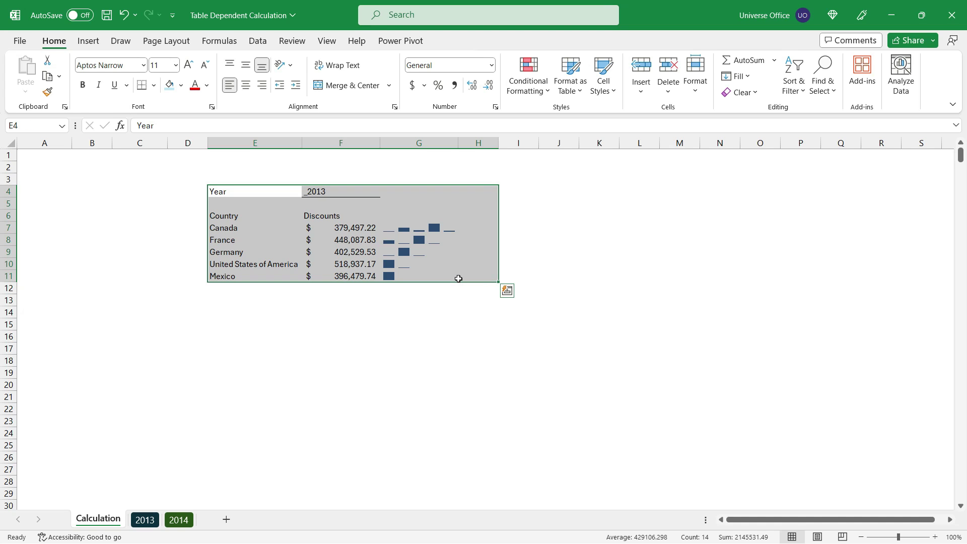